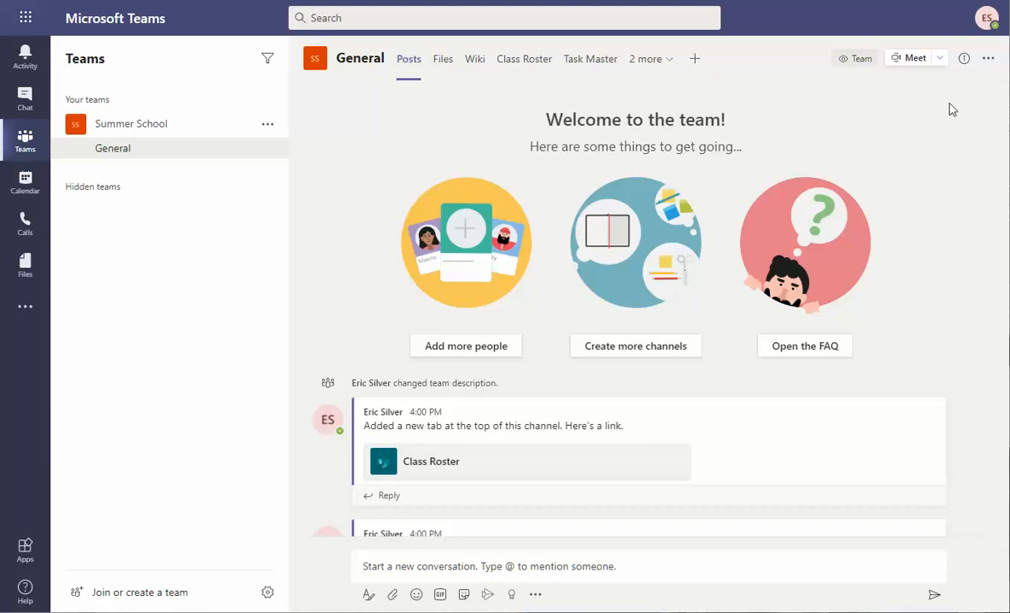
# Reveal the General channel's hidden Task Template and Planner tabs from the '2 more' dropdown.
pyautogui.click(670, 60)
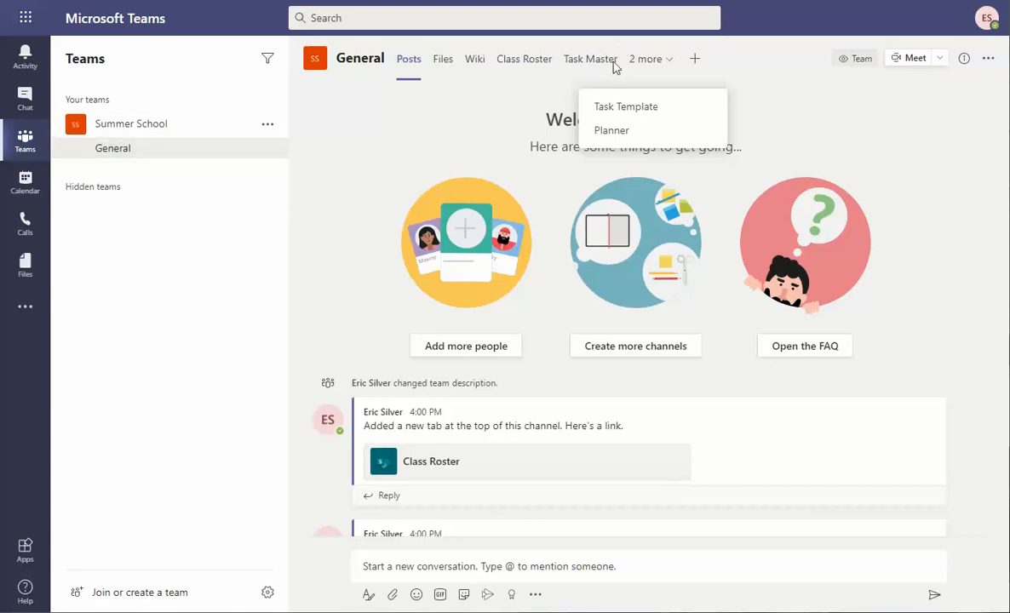
# Open the Planner tab and begin a new task entry under To do.
pyautogui.click(612, 133)
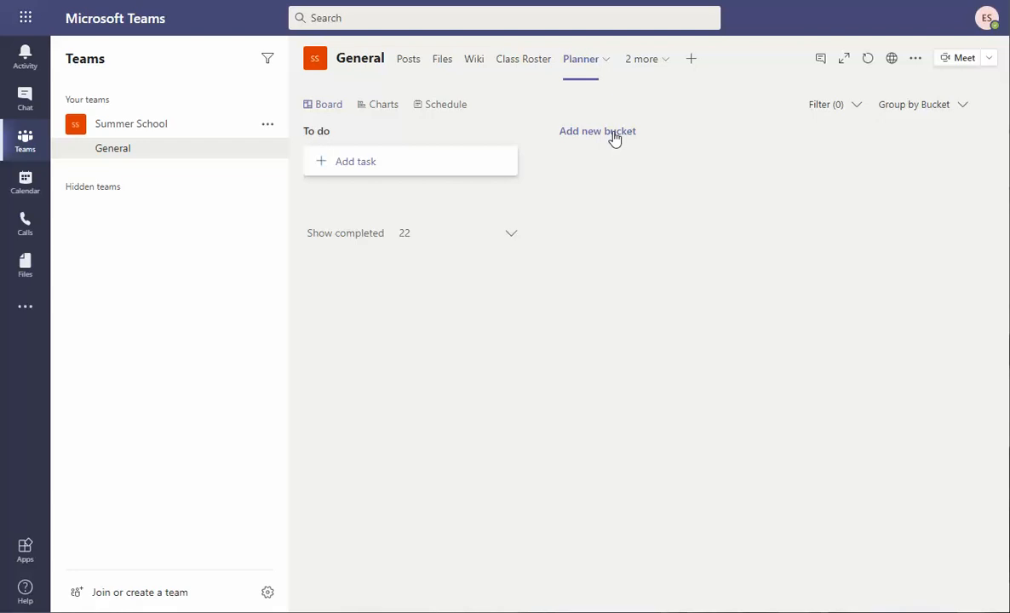
pyautogui.click(350, 167)
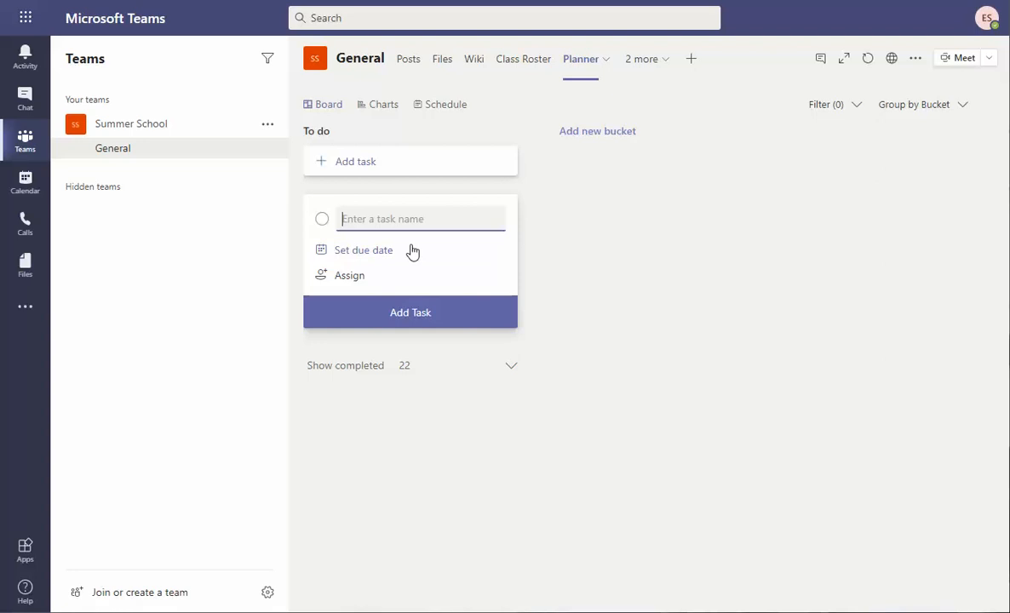
# Add task 'Go Read Book 1' to To do, due August 26, assigned to one team member.
pyautogui.write('Go Resad')
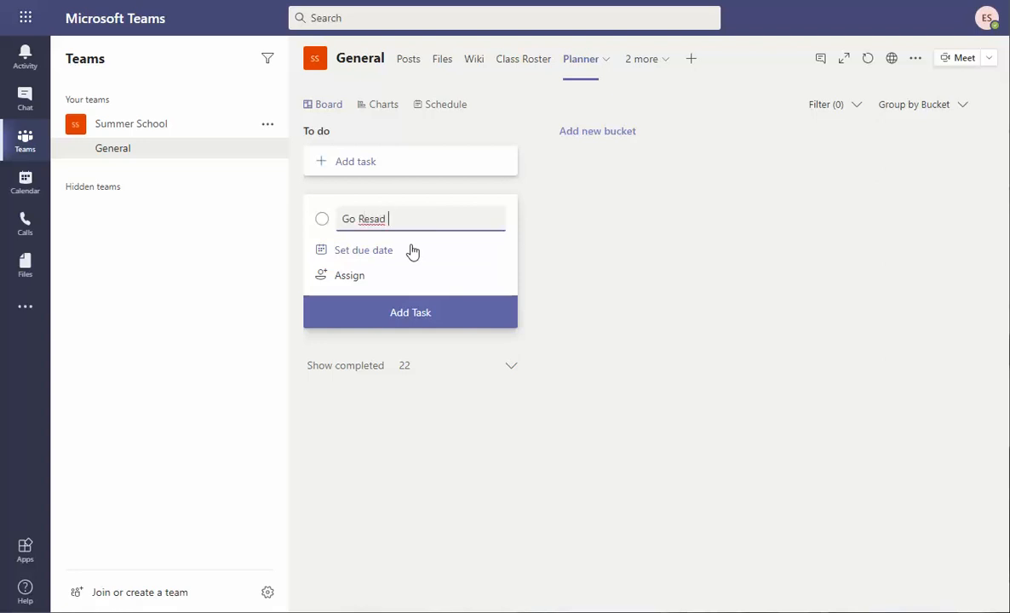
pyautogui.press('BackSpace')
pyautogui.press('BackSpace')
pyautogui.write('ad Book 1')
pyautogui.click(389, 254)
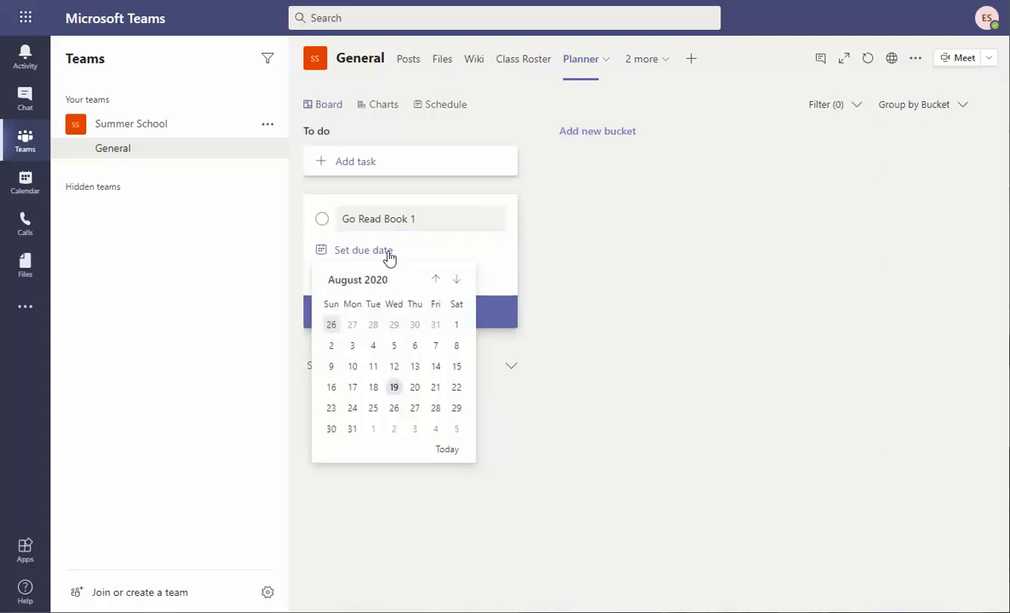
pyautogui.click(396, 409)
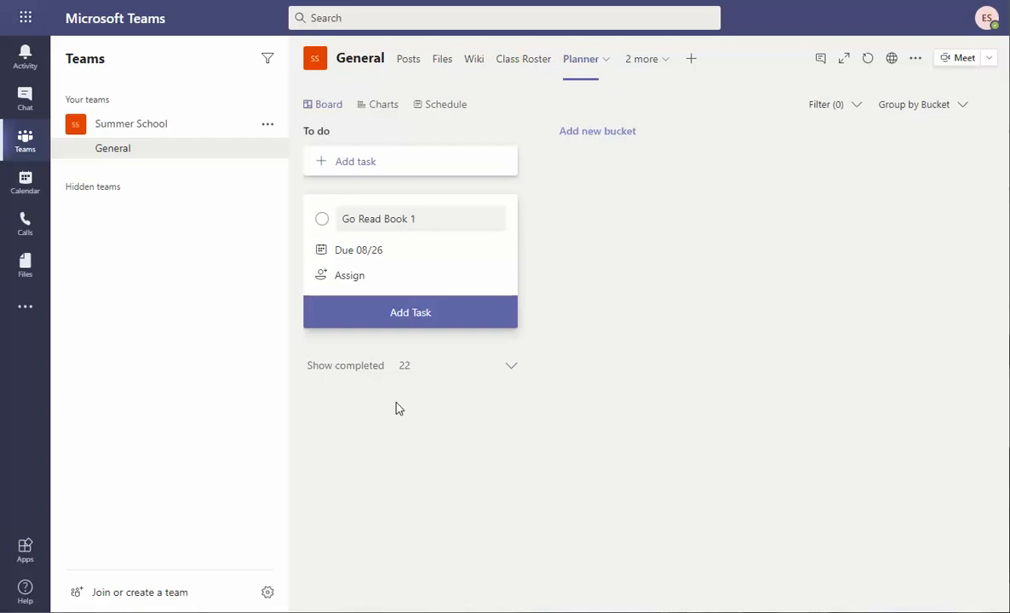
pyautogui.click(367, 288)
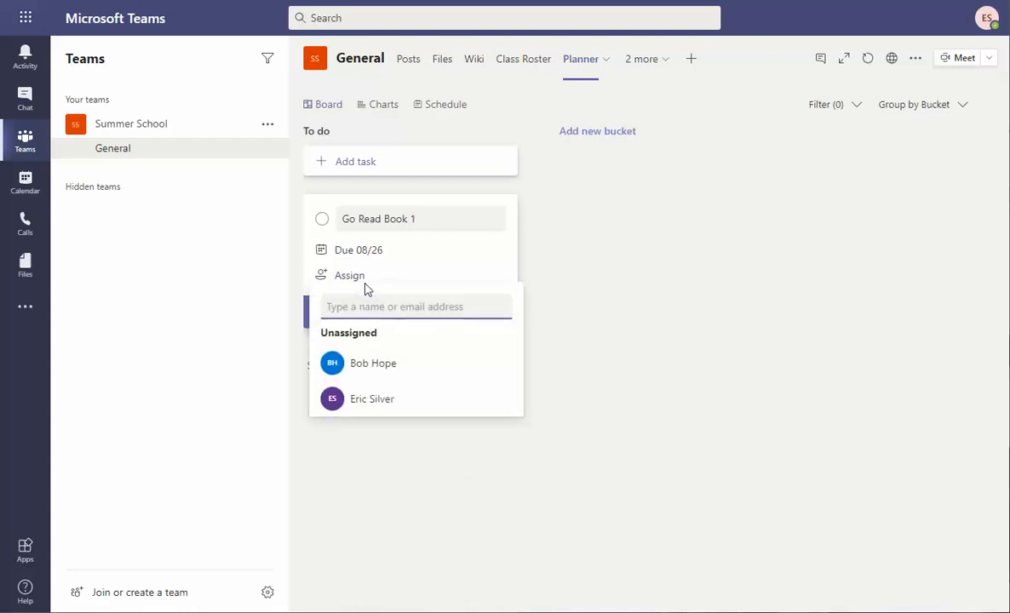
pyautogui.click(370, 363)
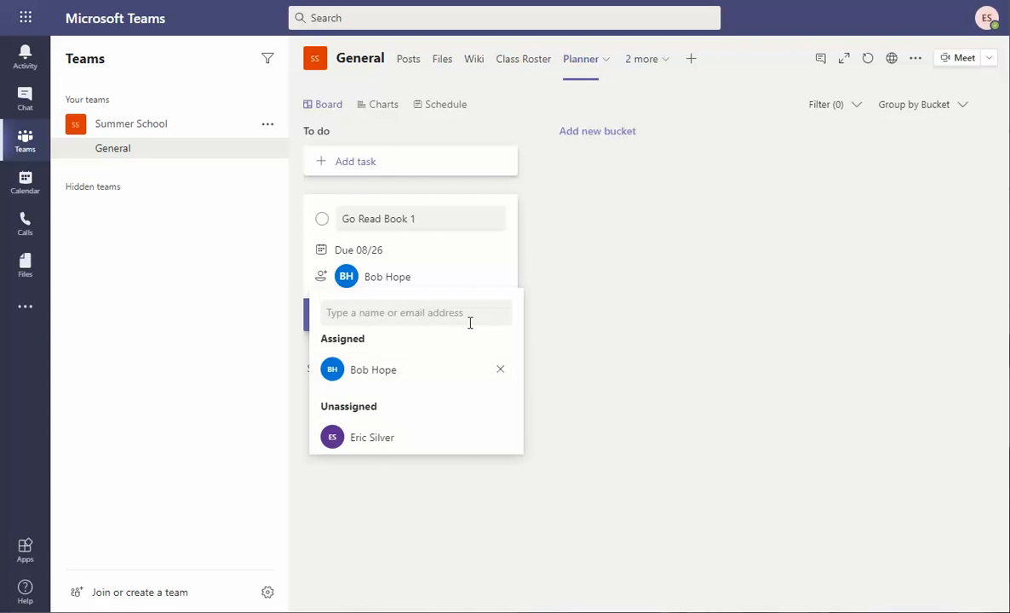
pyautogui.click(594, 341)
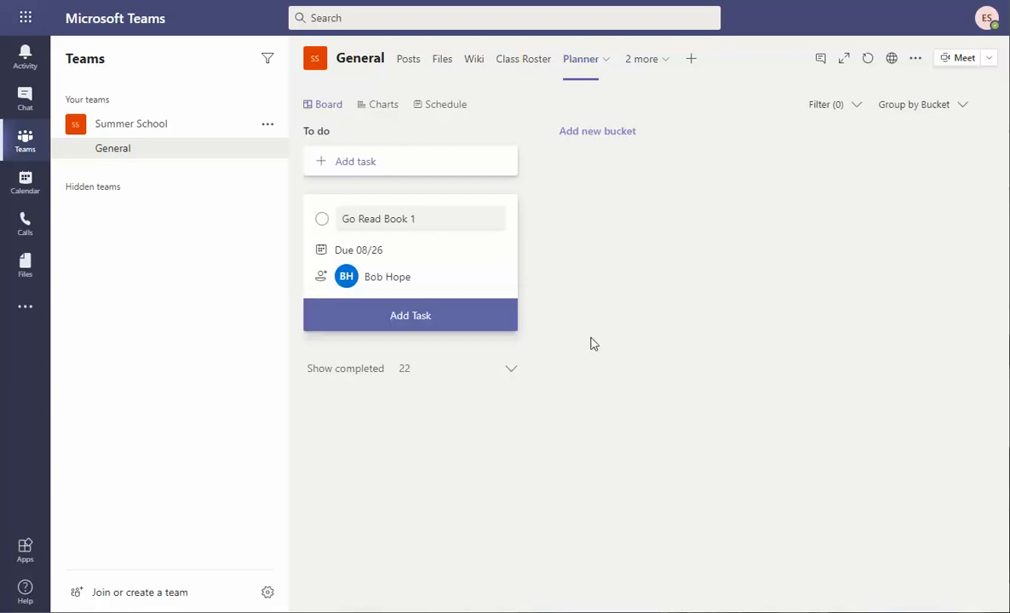
pyautogui.click(433, 322)
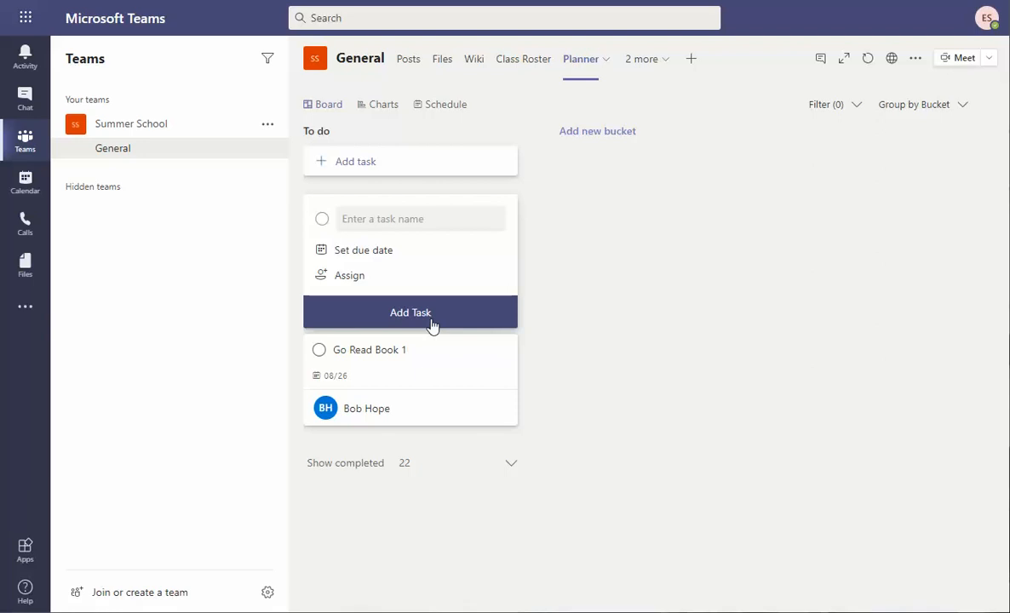
# Add a second 'Go Read Book 1' task due August 26, assigned to the other team member.
pyautogui.click(378, 219)
pyautogui.write('Go Rread')
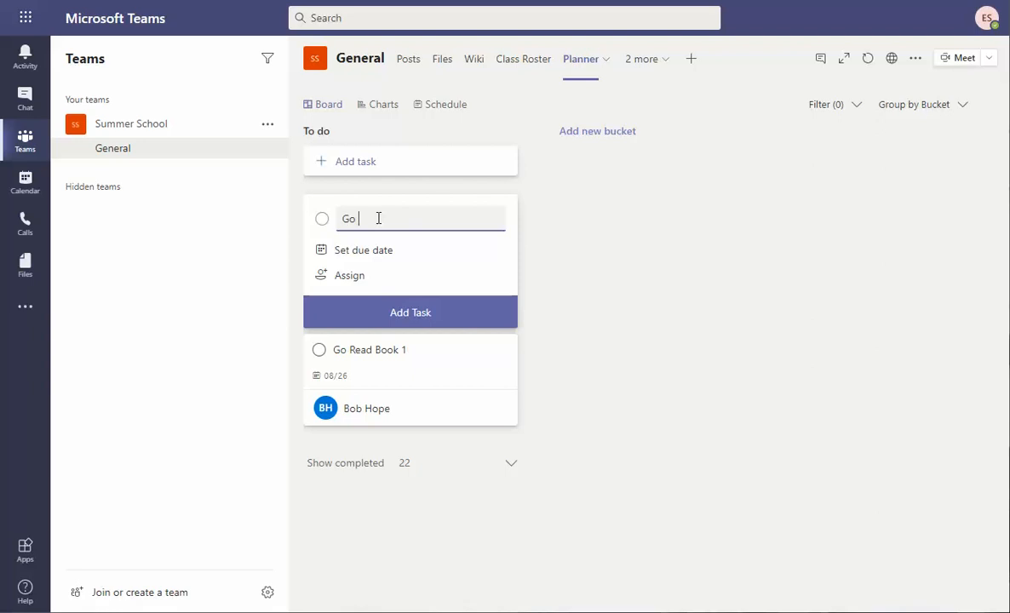
pyautogui.press('BackSpace')
pyautogui.press('BackSpace')
pyautogui.press('BackSpace')
pyautogui.press('BackSpace')
pyautogui.write('ead Book 1')
pyautogui.click(383, 253)
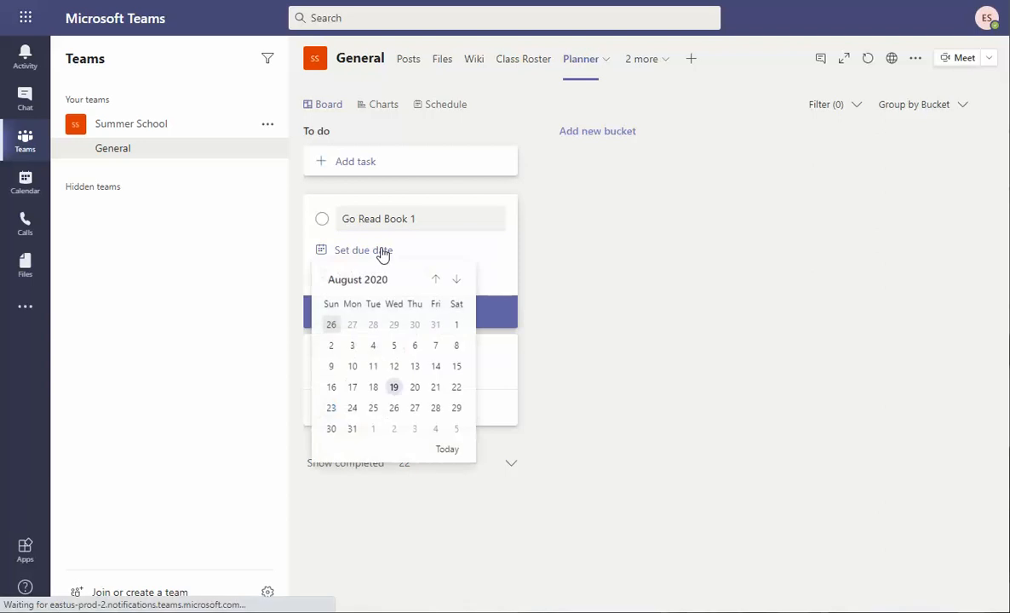
pyautogui.click(393, 409)
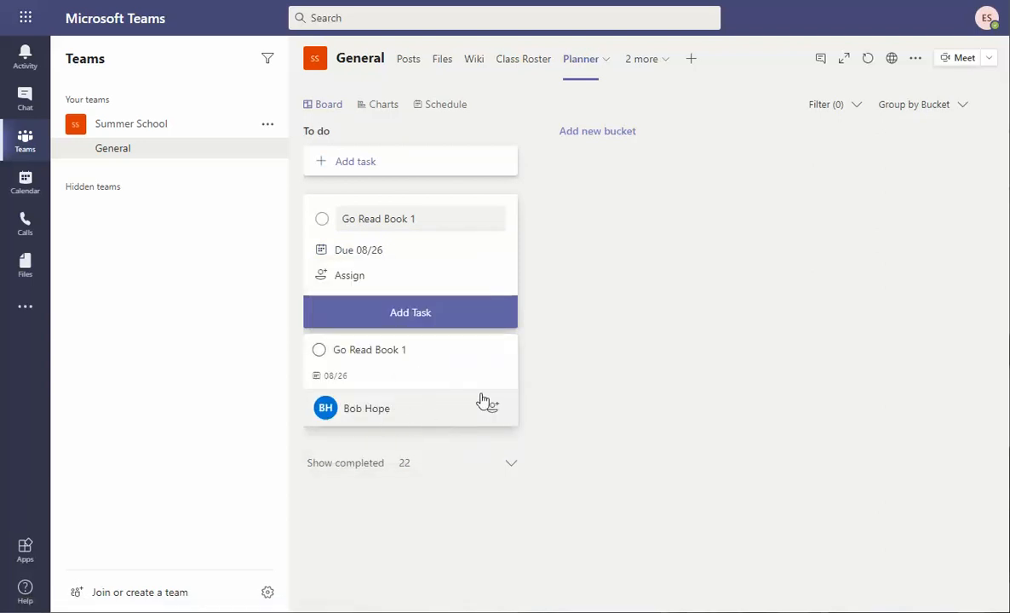
pyautogui.click(349, 282)
pyautogui.click(370, 392)
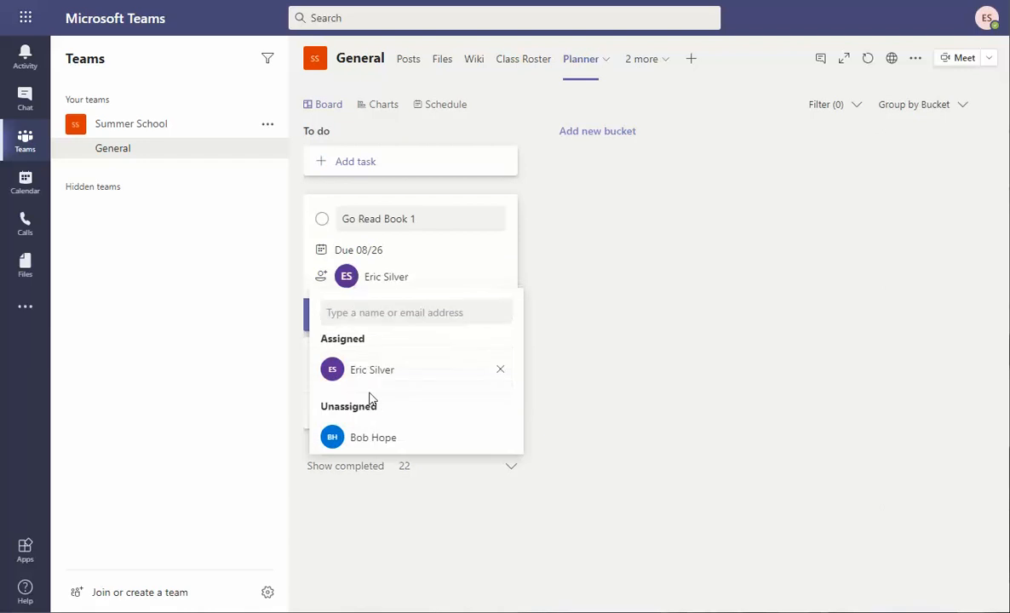
pyautogui.click(603, 377)
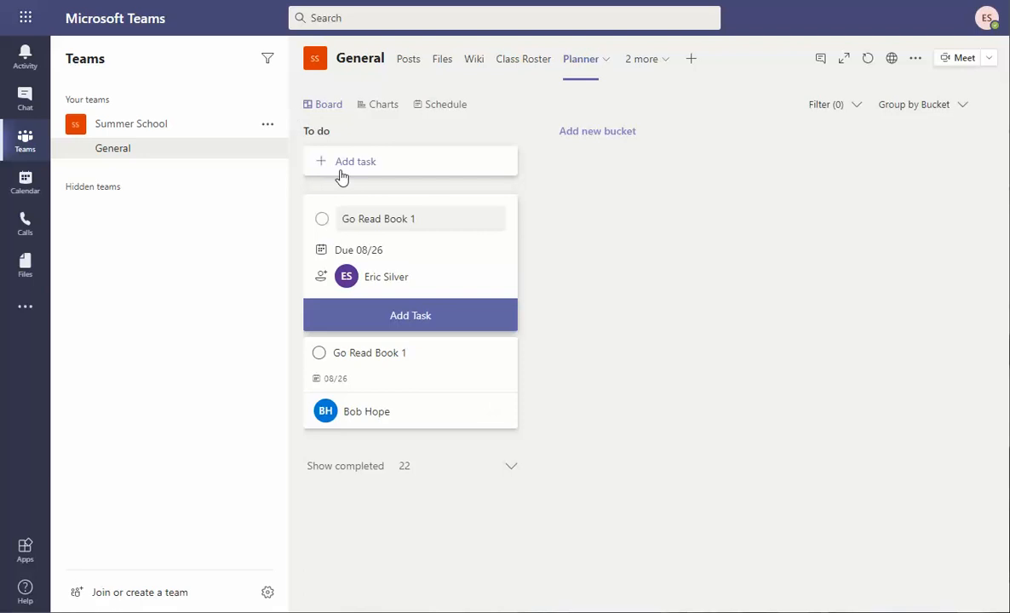
pyautogui.click(428, 315)
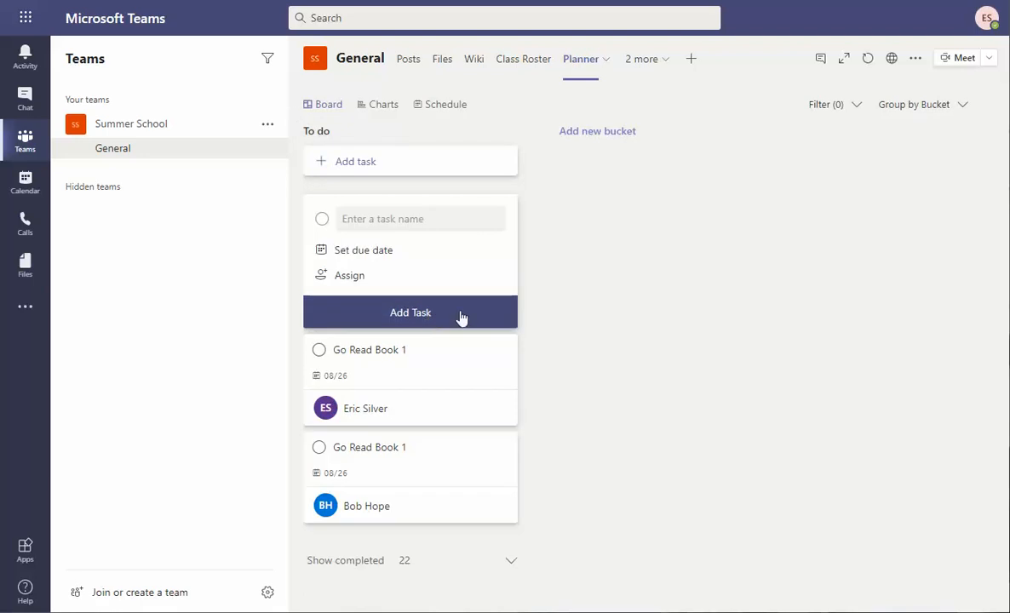
# Dismiss the empty task form and check off the lower Go Read Book 1 task.
pyautogui.click(788, 291)
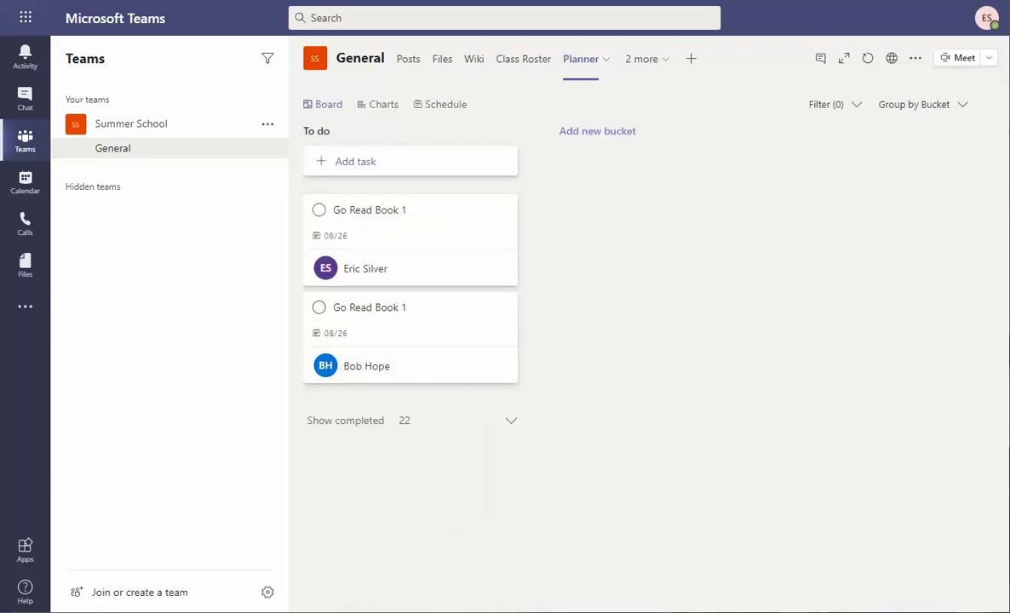
pyautogui.click(26, 56)
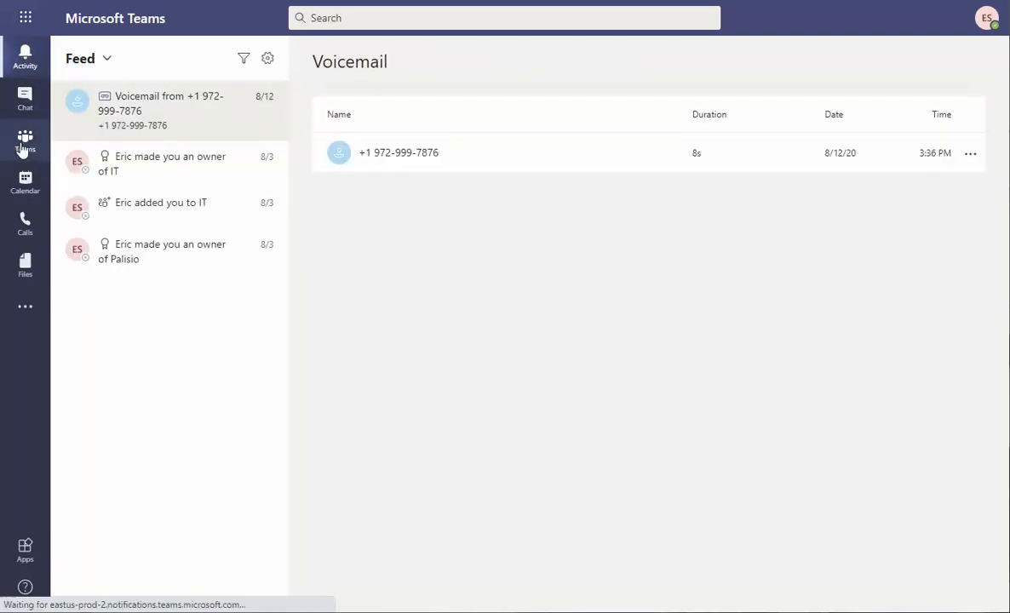
pyautogui.click(23, 149)
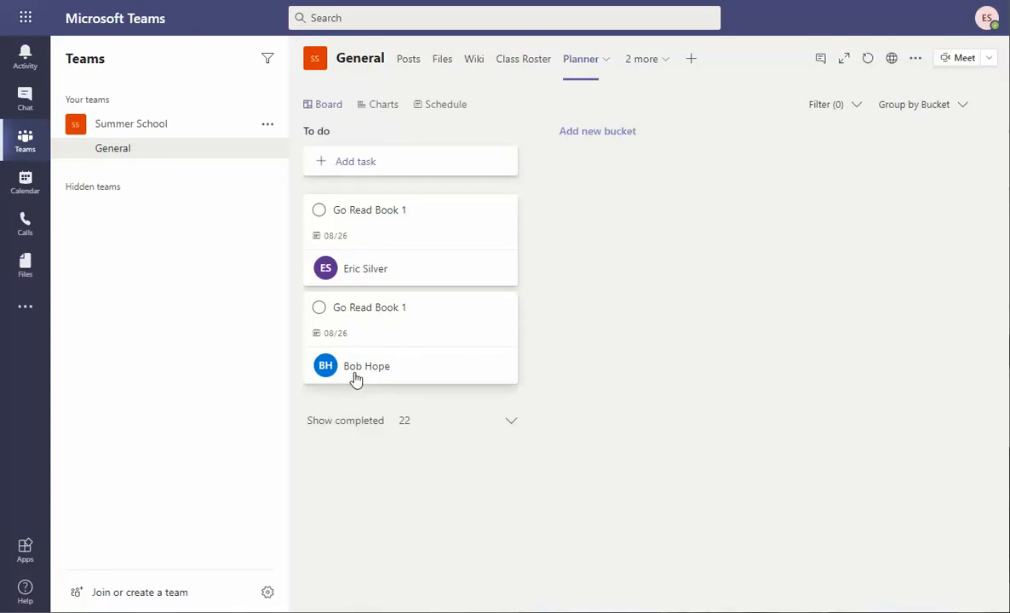
pyautogui.click(318, 308)
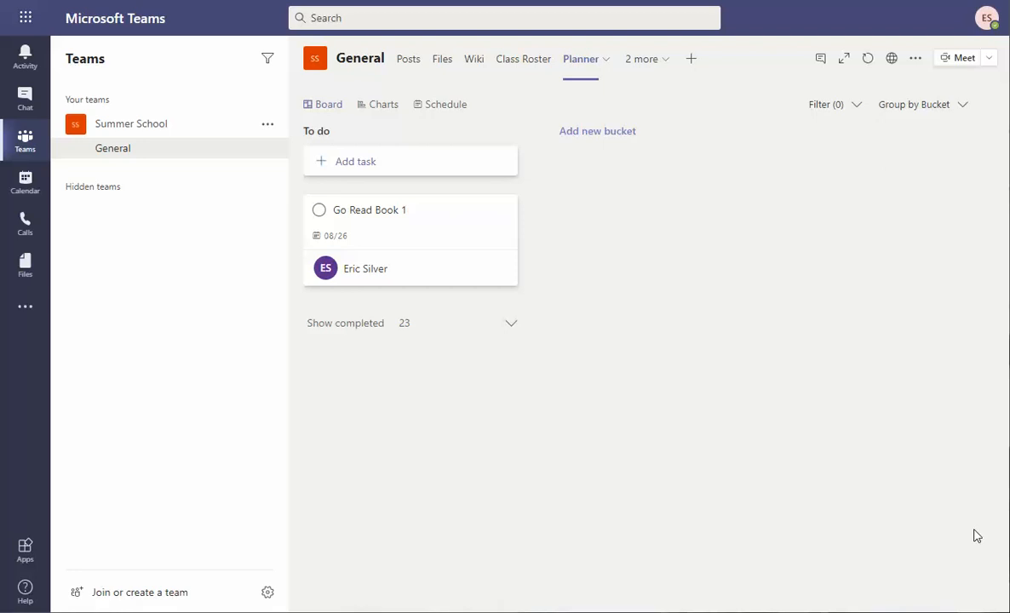
# Check off the last Go Read Book 1 task, bringing completed tasks to 24.
pyautogui.click(318, 211)
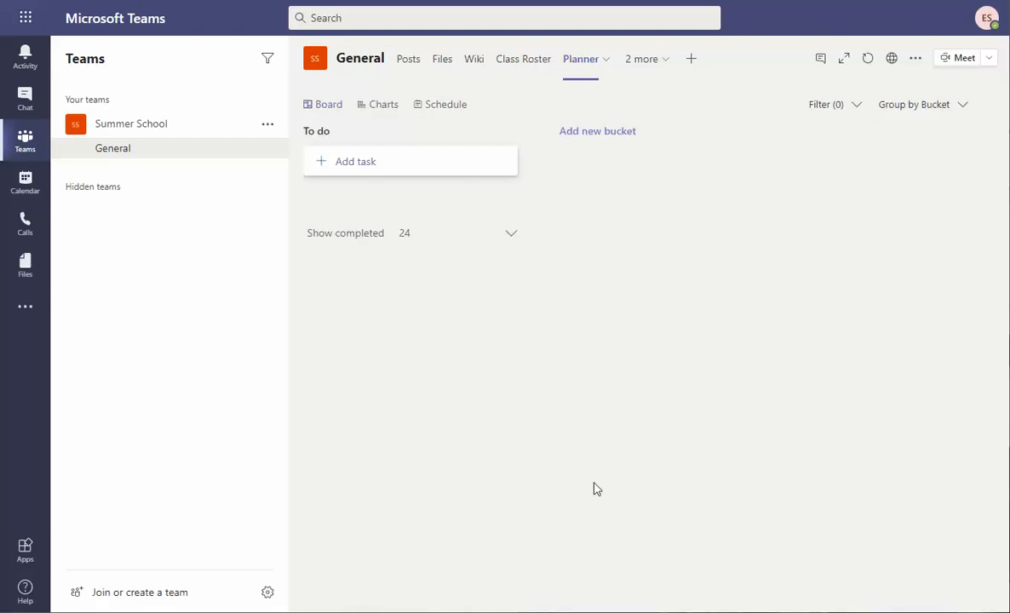
# Delete the Wiki tab through its options menu and confirm the removal.
pyautogui.click(482, 65)
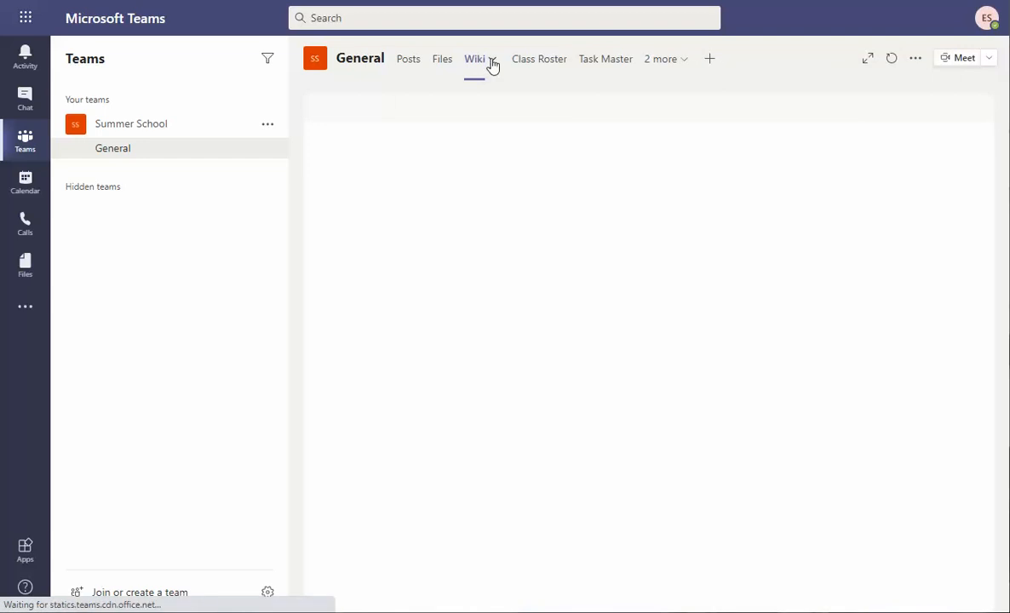
pyautogui.click(491, 65)
pyautogui.click(446, 130)
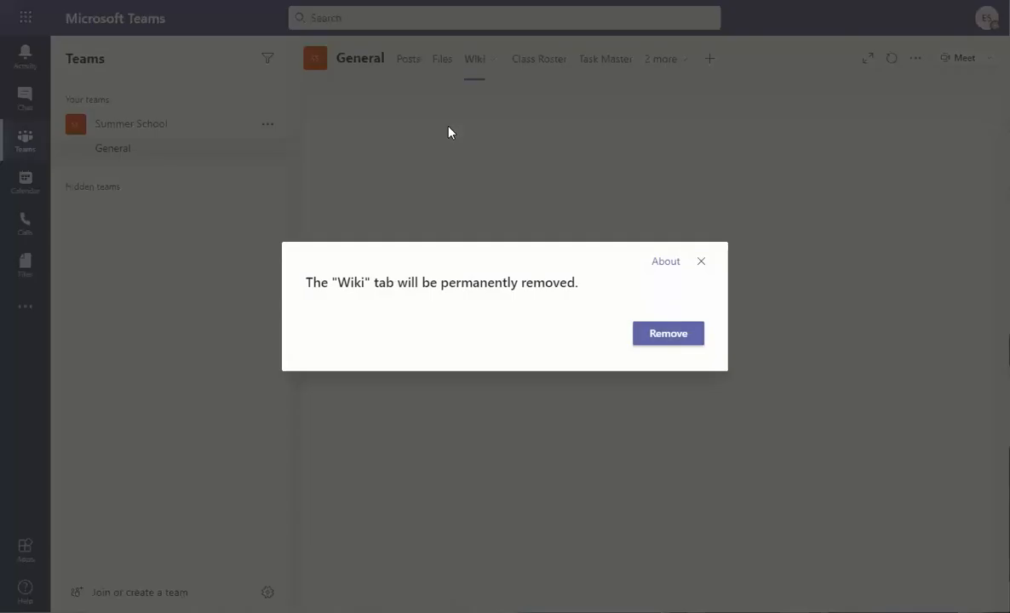
pyautogui.click(686, 332)
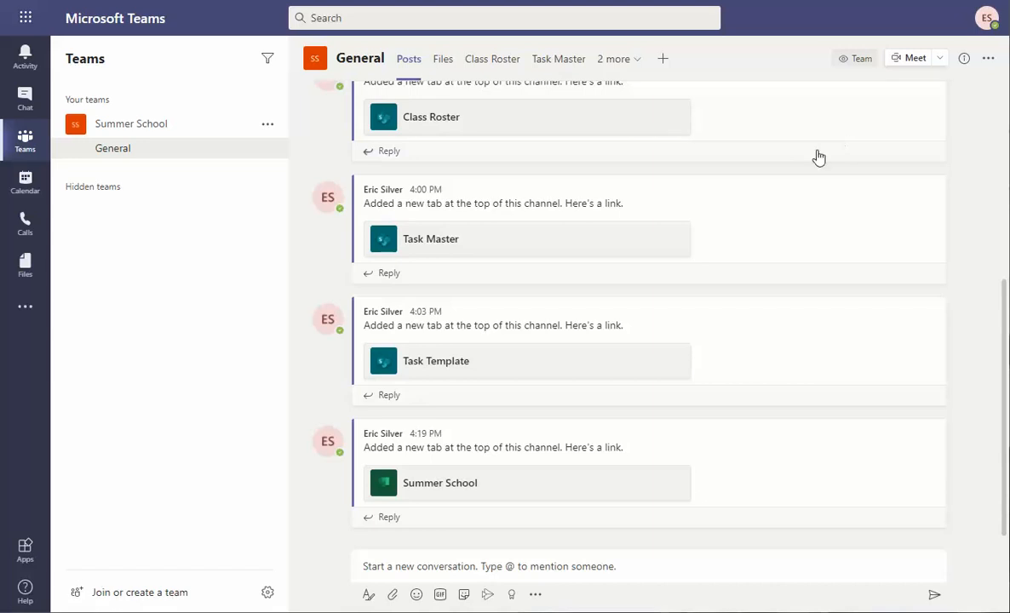
# Open the Class Roster tab and close its details pane.
pyautogui.click(502, 61)
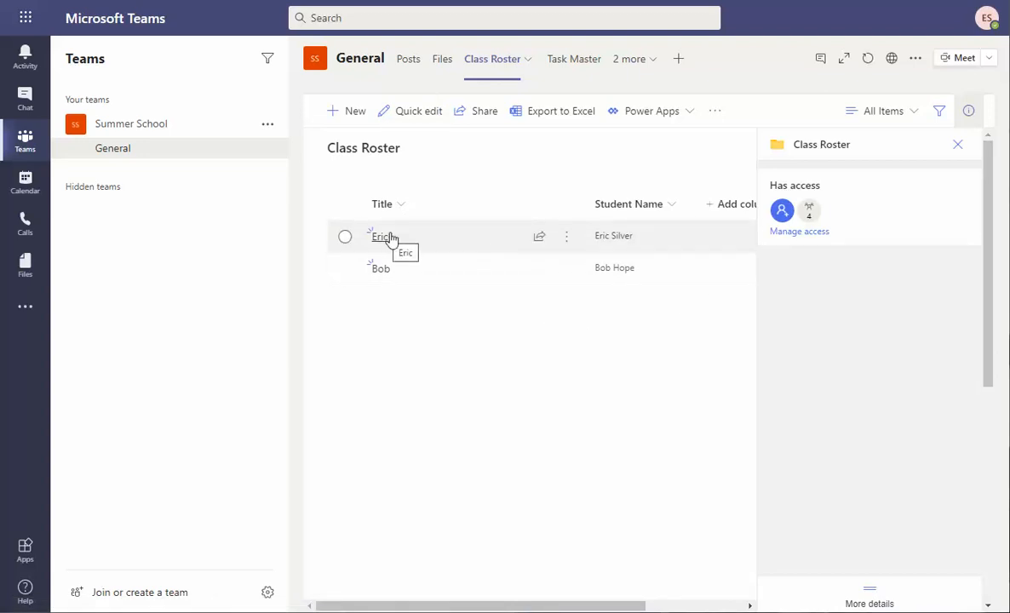
pyautogui.moveTo(626, 244)
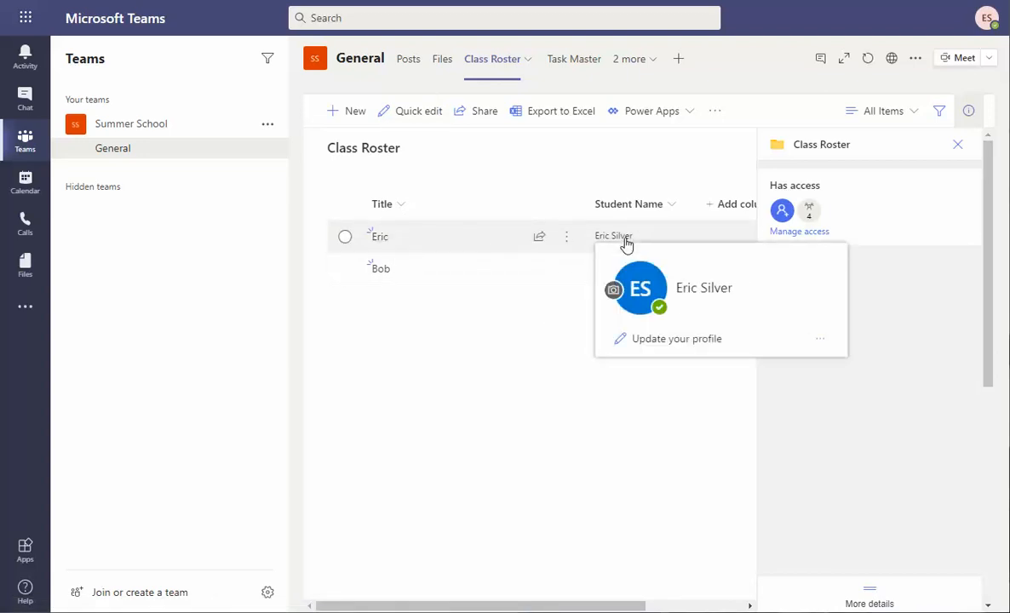
pyautogui.click(958, 146)
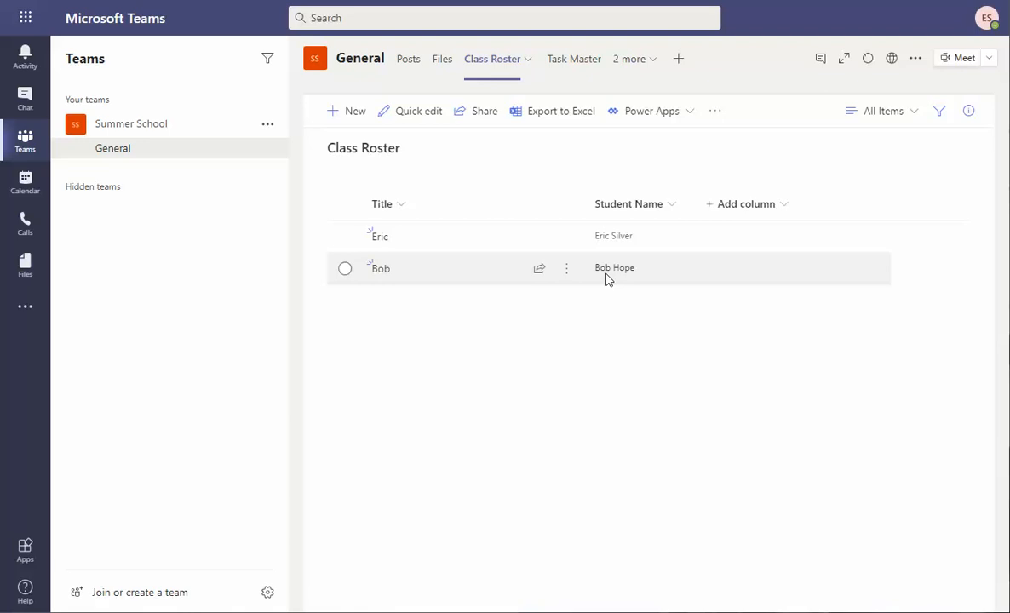
# Create a roster item titled with the student's name, link the student person, and save.
pyautogui.click(348, 120)
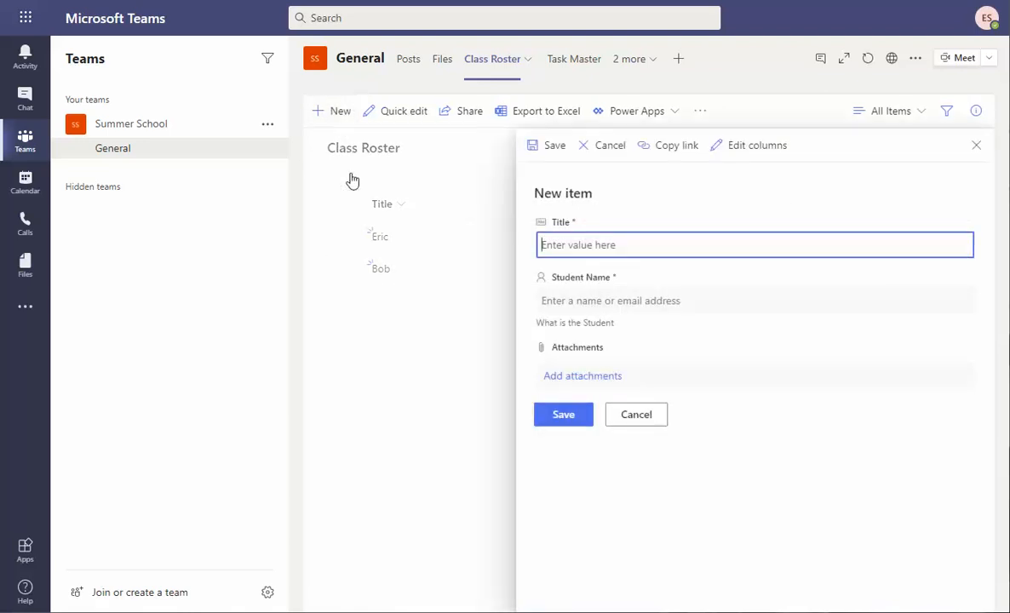
pyautogui.write('S')
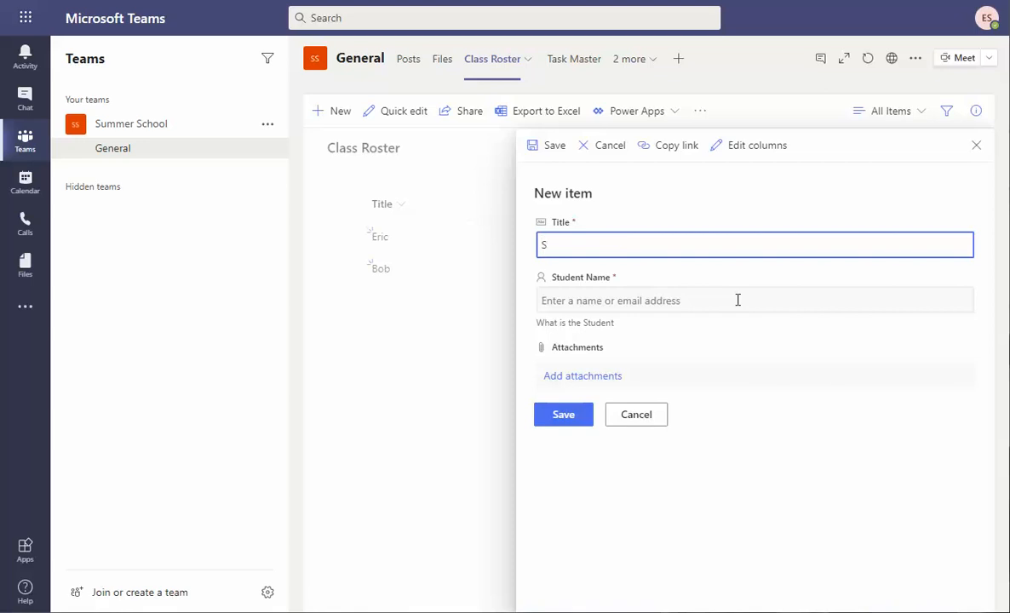
pyautogui.write('uzie')
pyautogui.hotkey('ctrl', 'a')
pyautogui.click(735, 299)
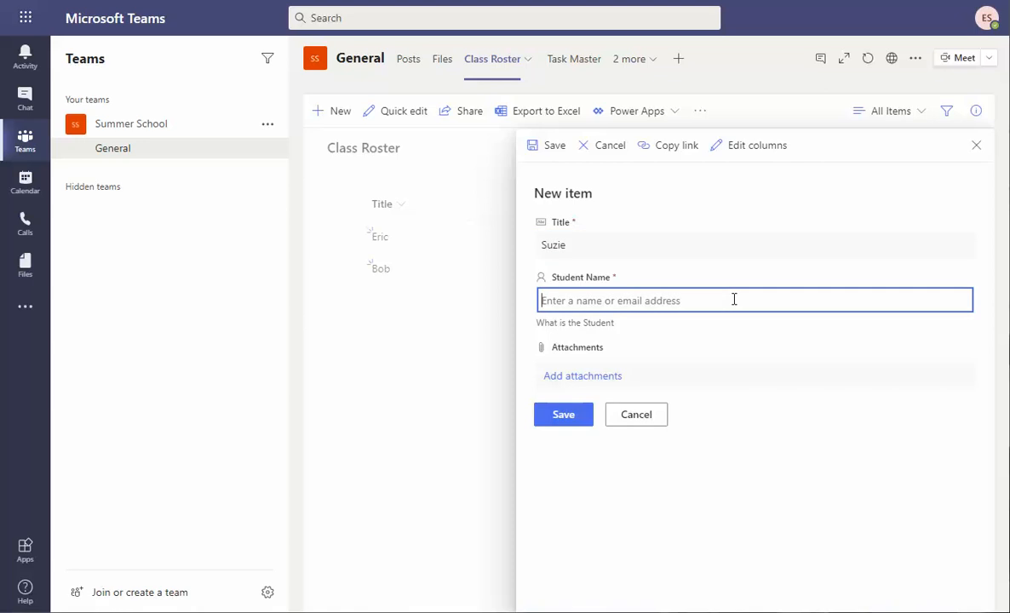
pyautogui.write('su')
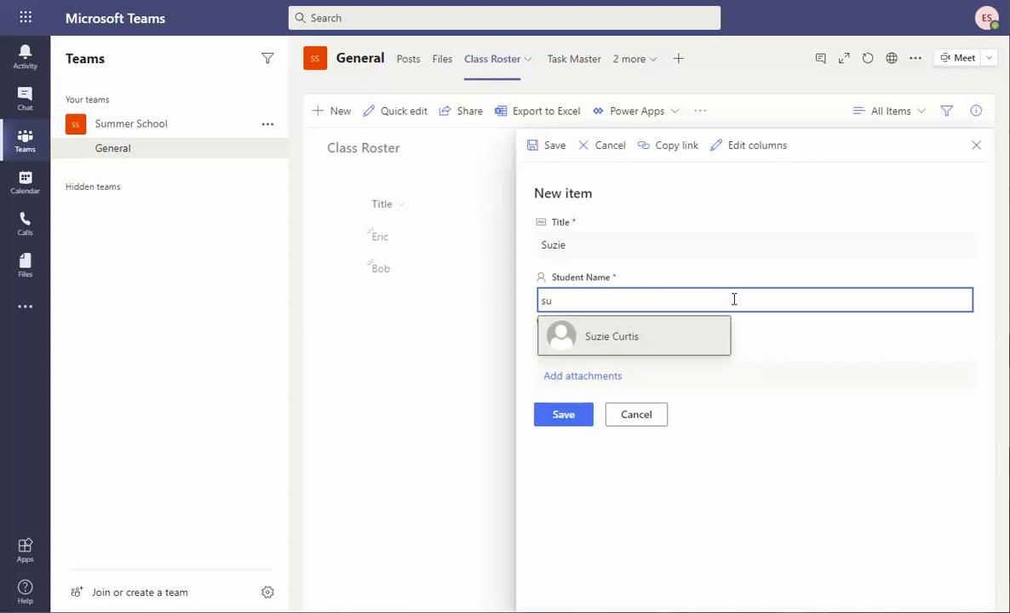
pyautogui.click(662, 331)
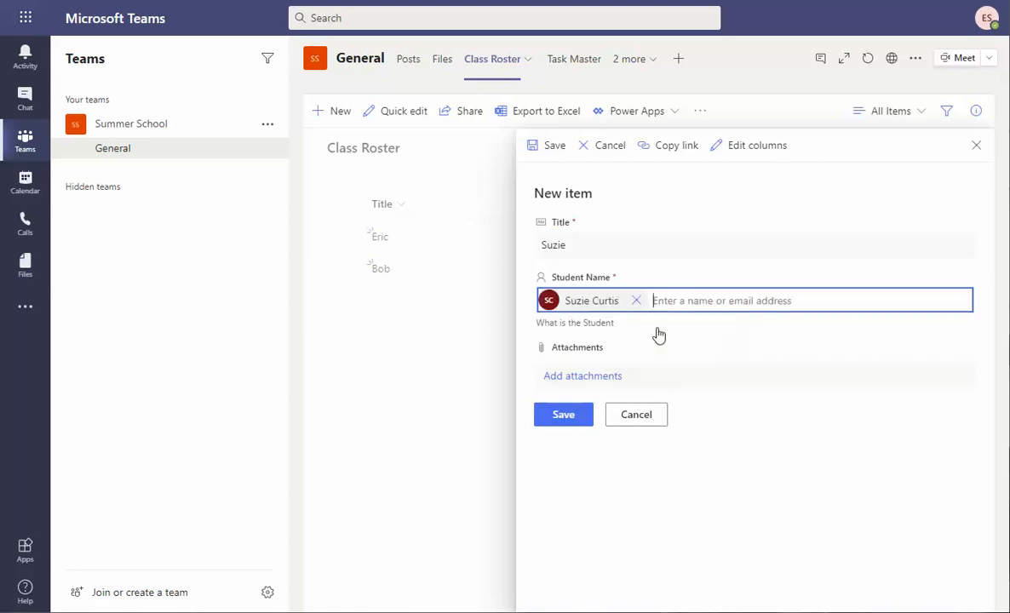
pyautogui.click(569, 417)
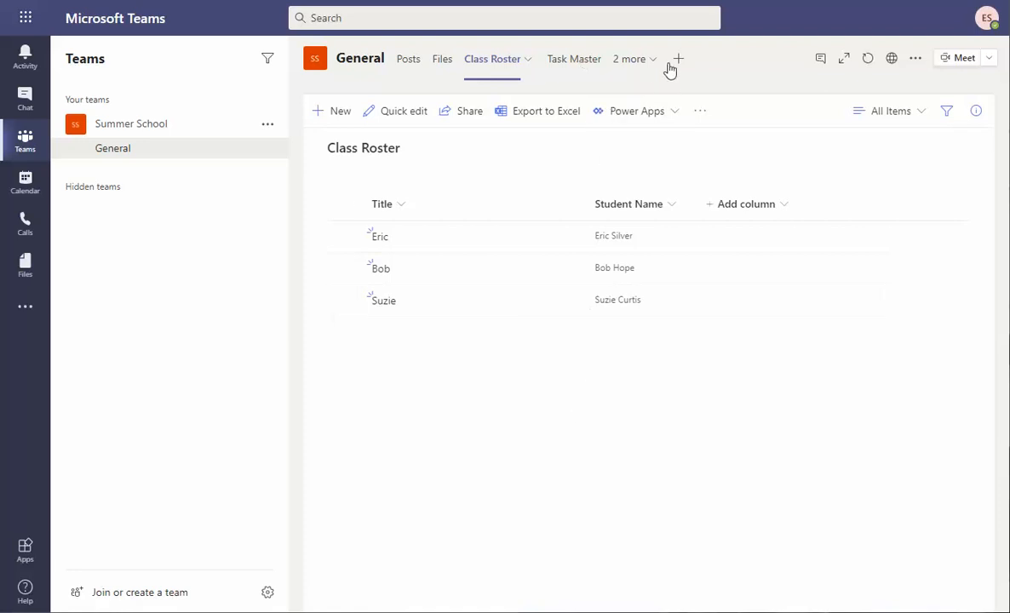
# Open Task Master and filter the Task Template column to Math Weekly.
pyautogui.click(586, 62)
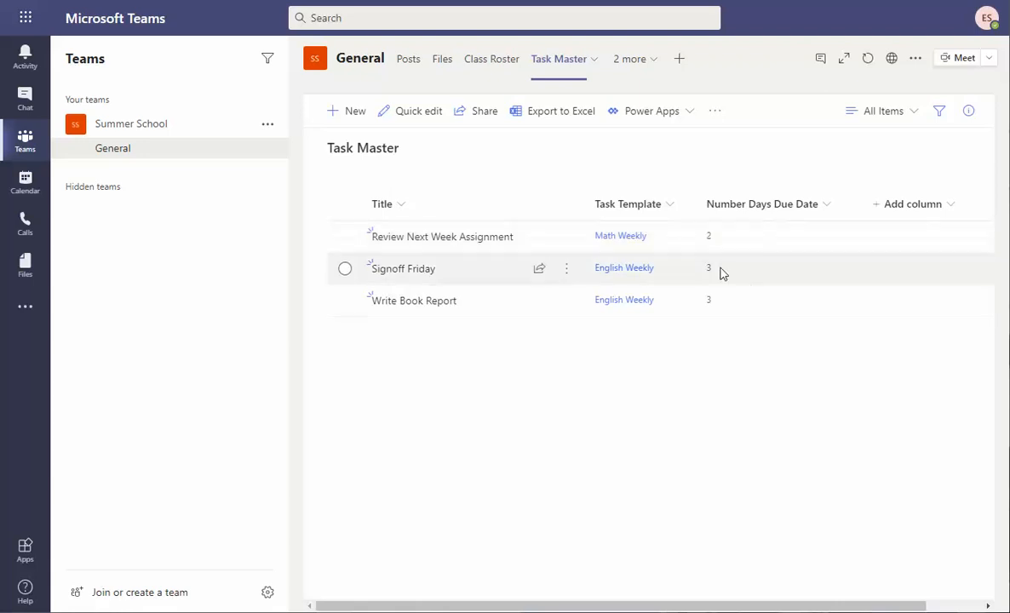
pyautogui.click(669, 205)
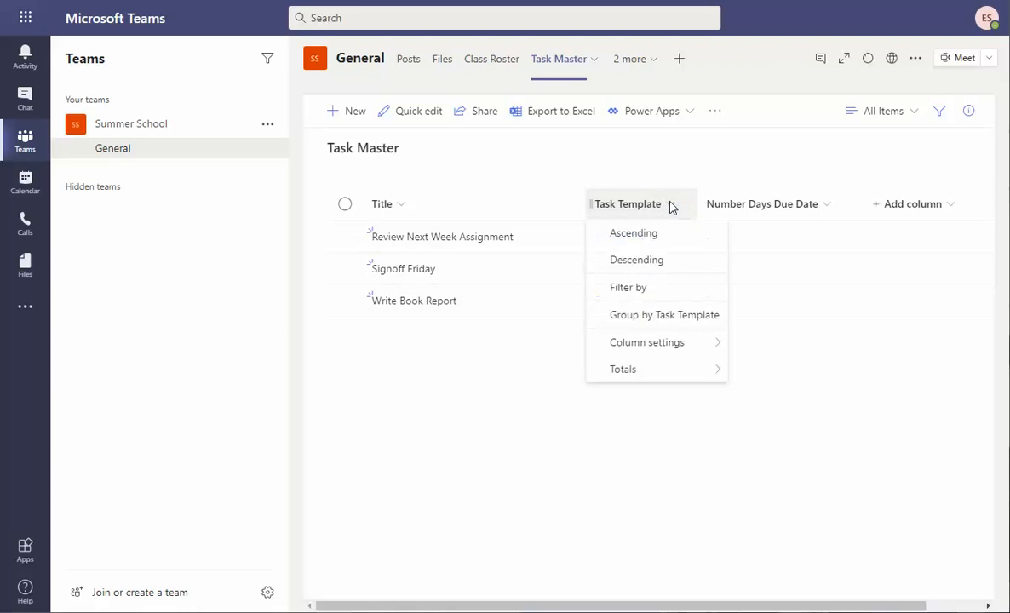
pyautogui.click(635, 297)
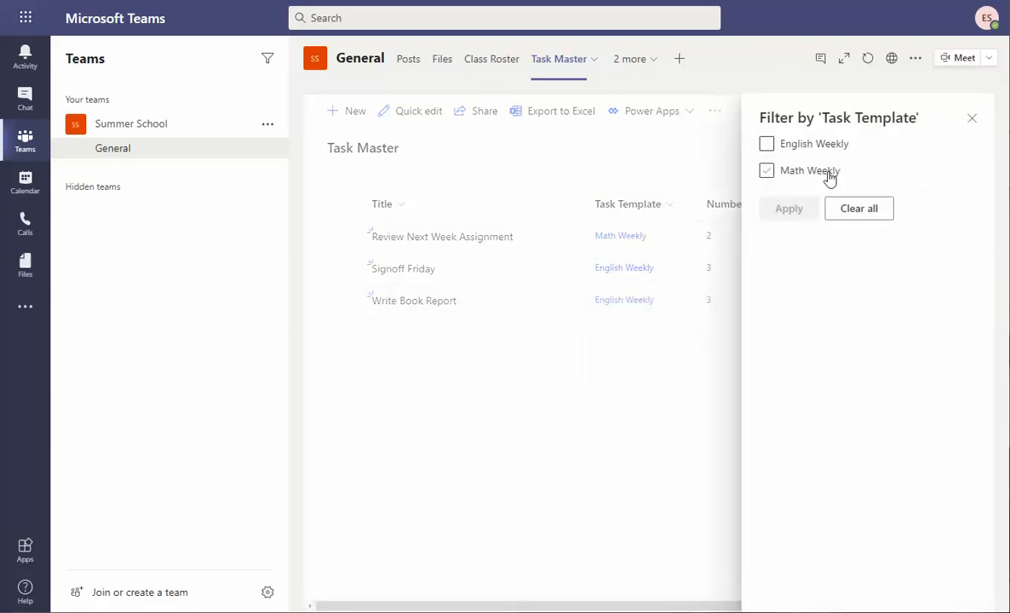
pyautogui.click(769, 173)
pyautogui.click(789, 209)
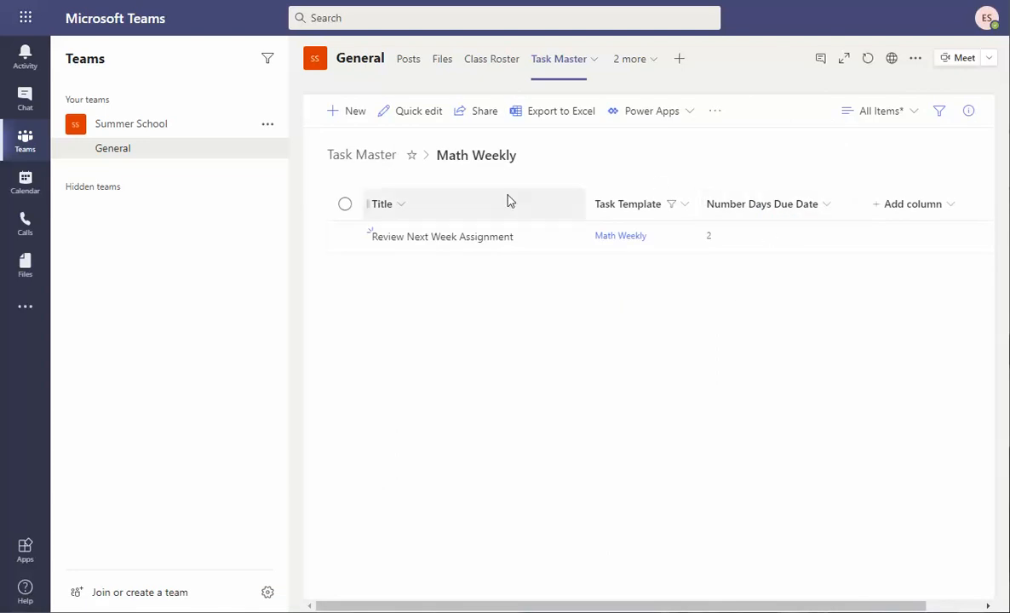
# Clear the Task Template filter so all three tasks are listed again.
pyautogui.click(683, 211)
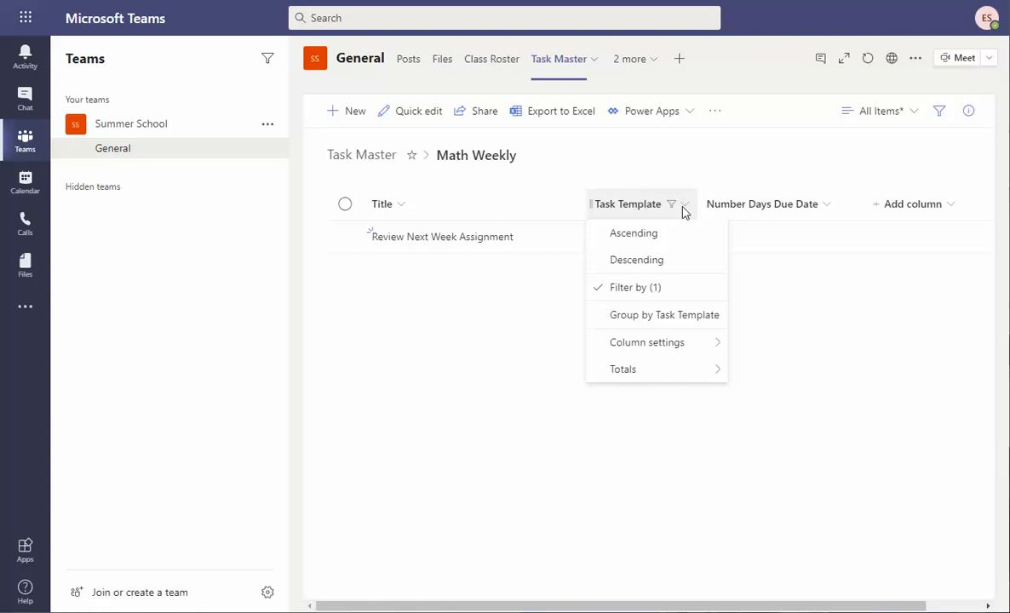
pyautogui.click(607, 290)
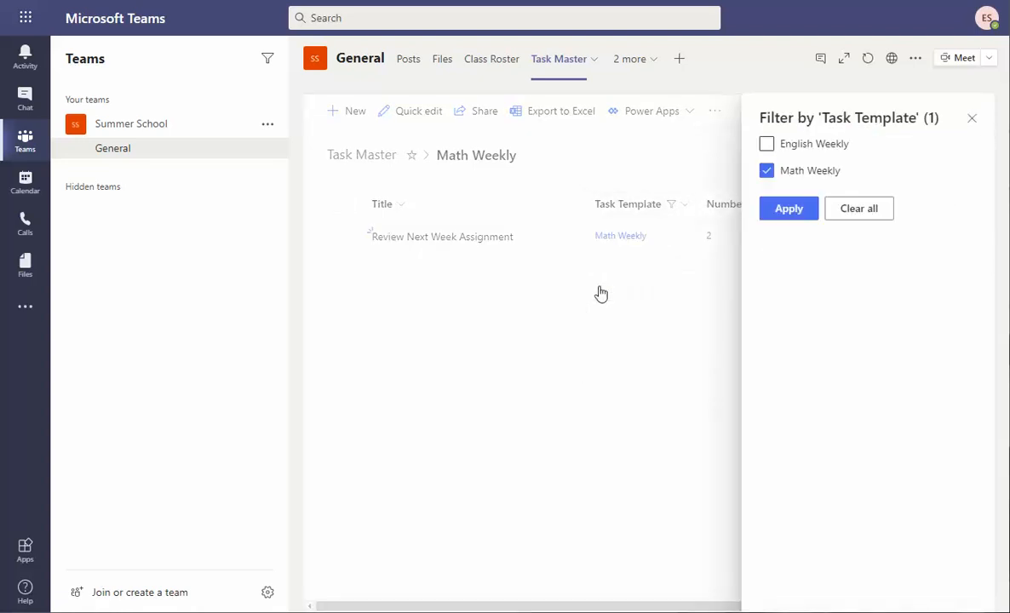
pyautogui.click(859, 213)
pyautogui.click(799, 213)
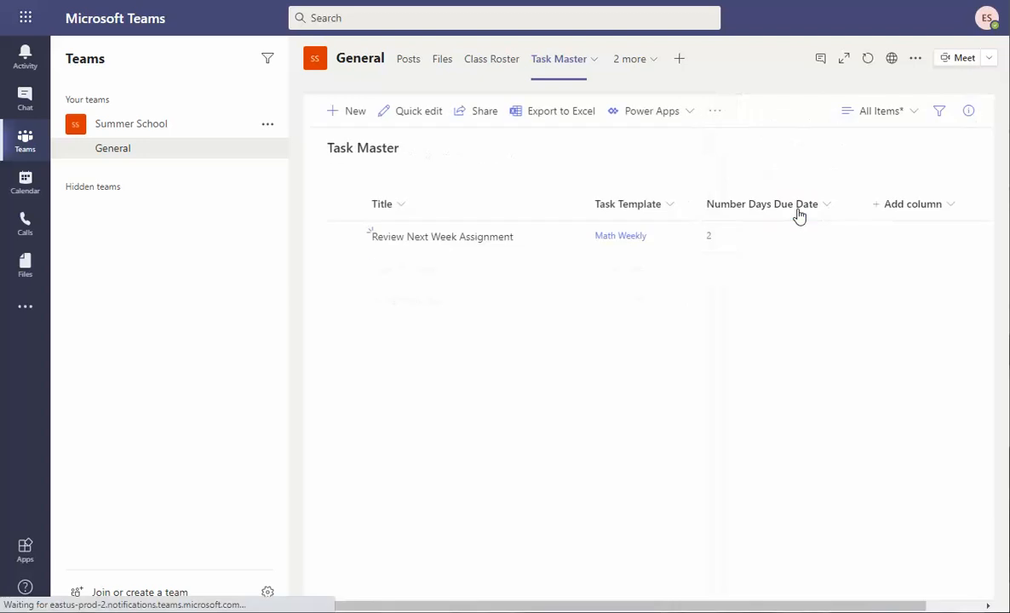
# Add and save a Task Master item 'Review Cue Cards' with 3 days due and the Math Weekly template.
pyautogui.click(357, 118)
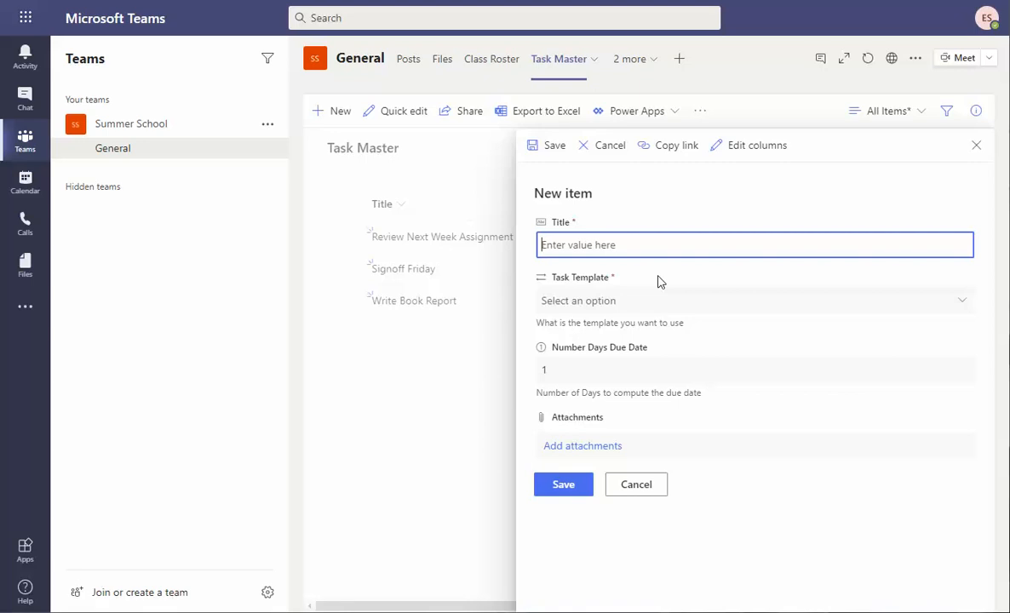
pyautogui.write('Review Cue Cards')
pyautogui.hotkey('ctrl', 'a')
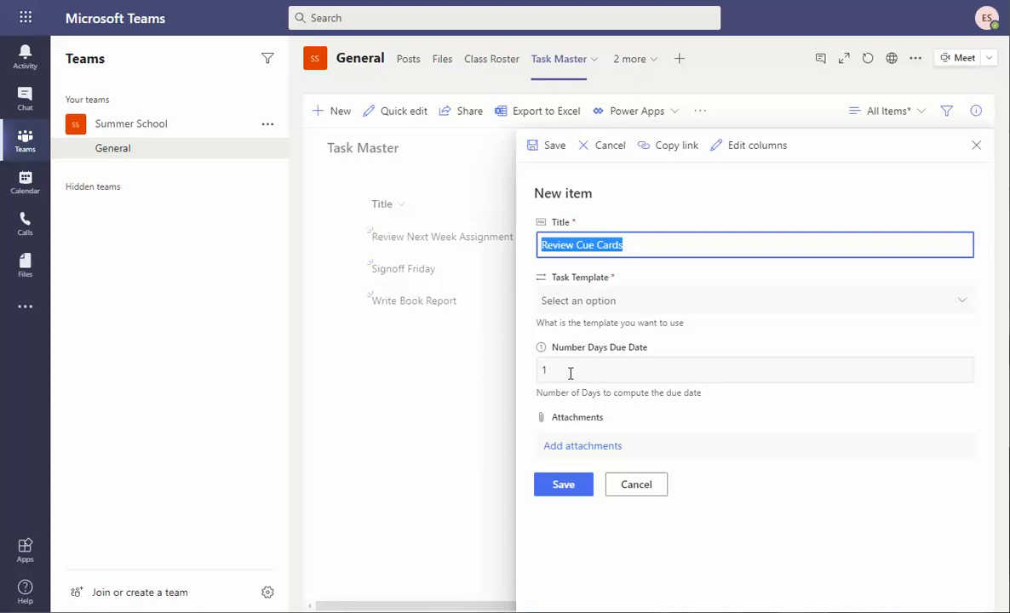
pyautogui.click(571, 373)
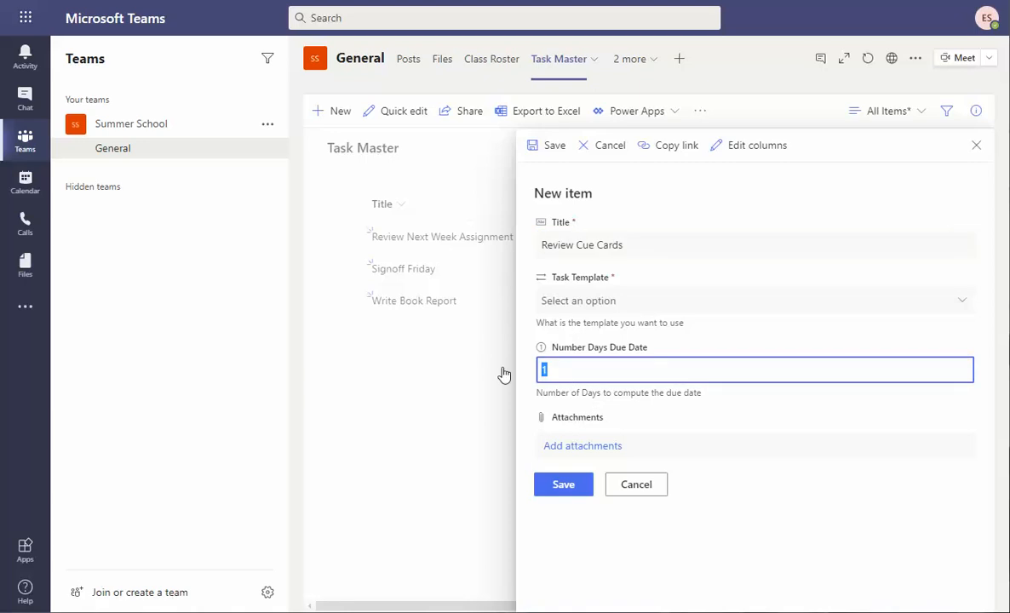
pyautogui.write('3')
pyautogui.click(602, 300)
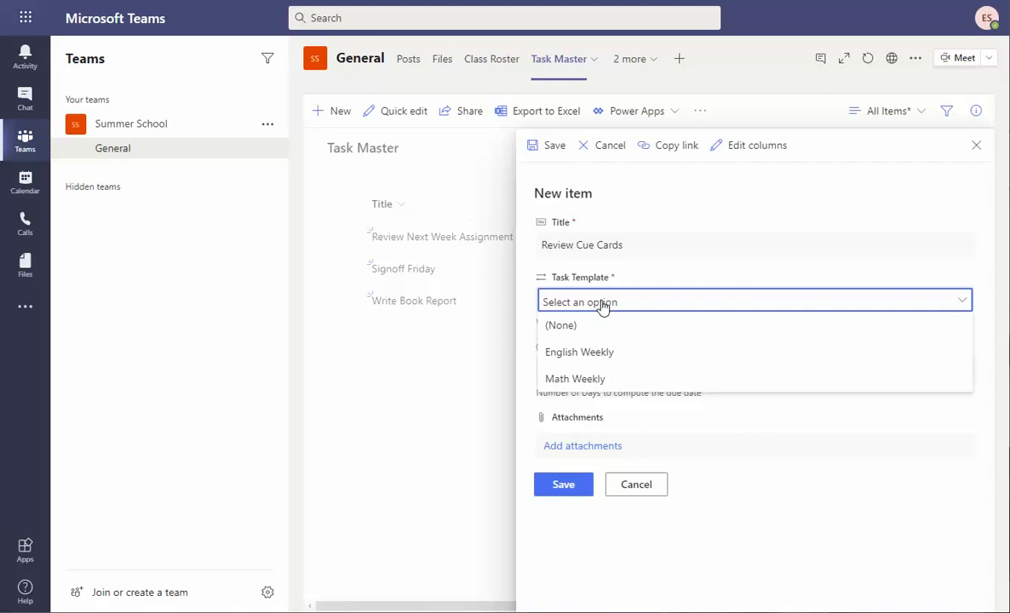
pyautogui.click(600, 379)
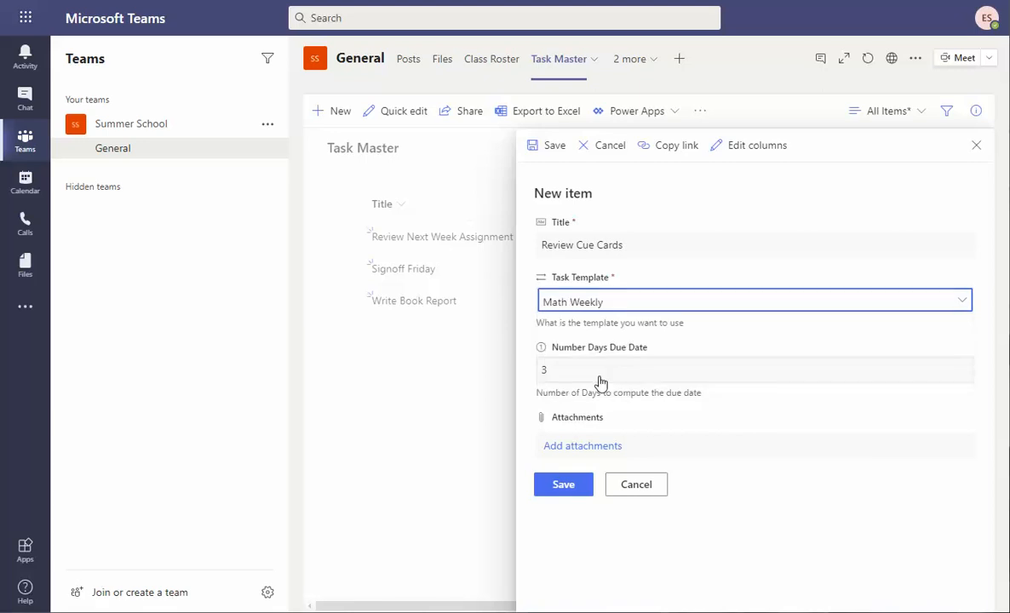
pyautogui.click(558, 480)
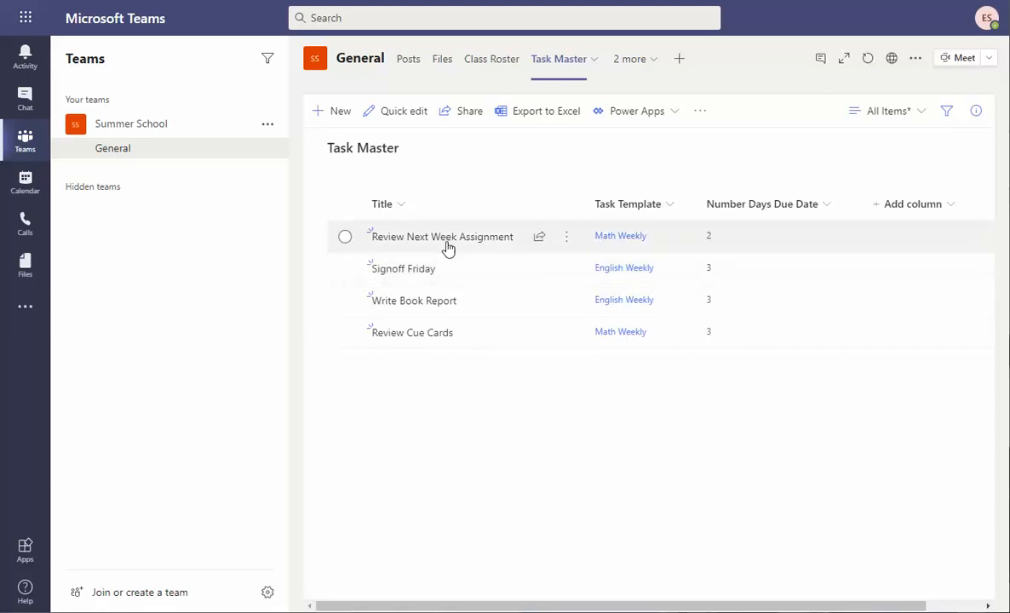
# View the details of the Review Next Week Assignment task, then close them.
pyautogui.click(345, 237)
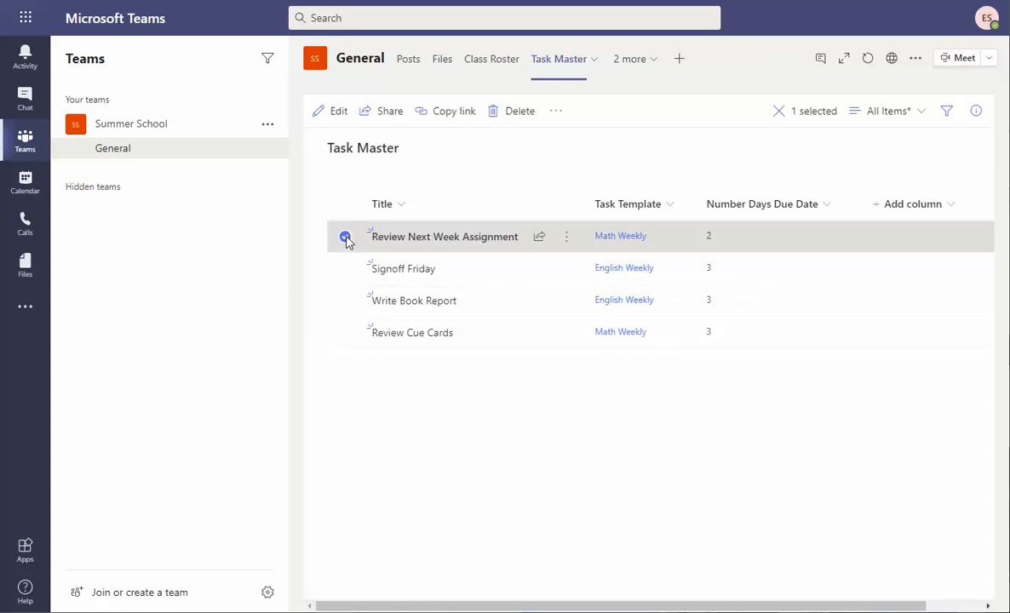
pyautogui.click(444, 238)
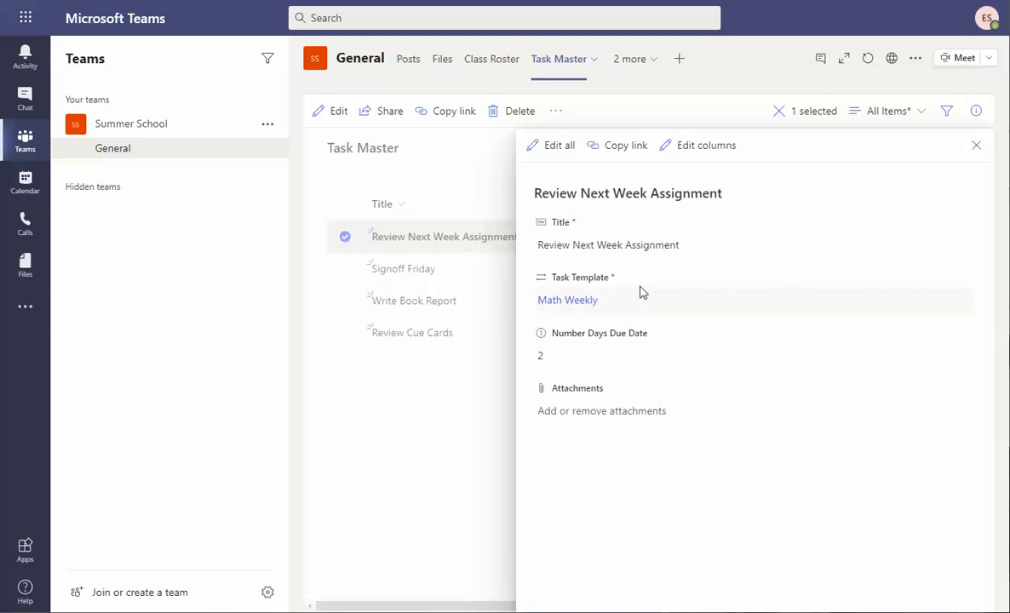
pyautogui.click(977, 146)
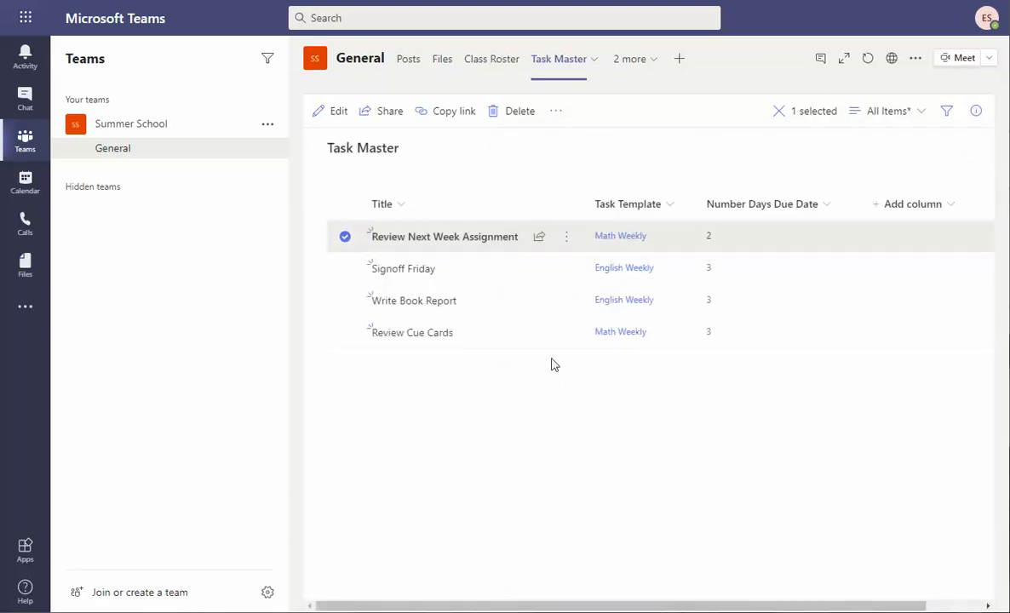
# Switch to the Task Template list from the hidden channel tabs.
pyautogui.click(595, 58)
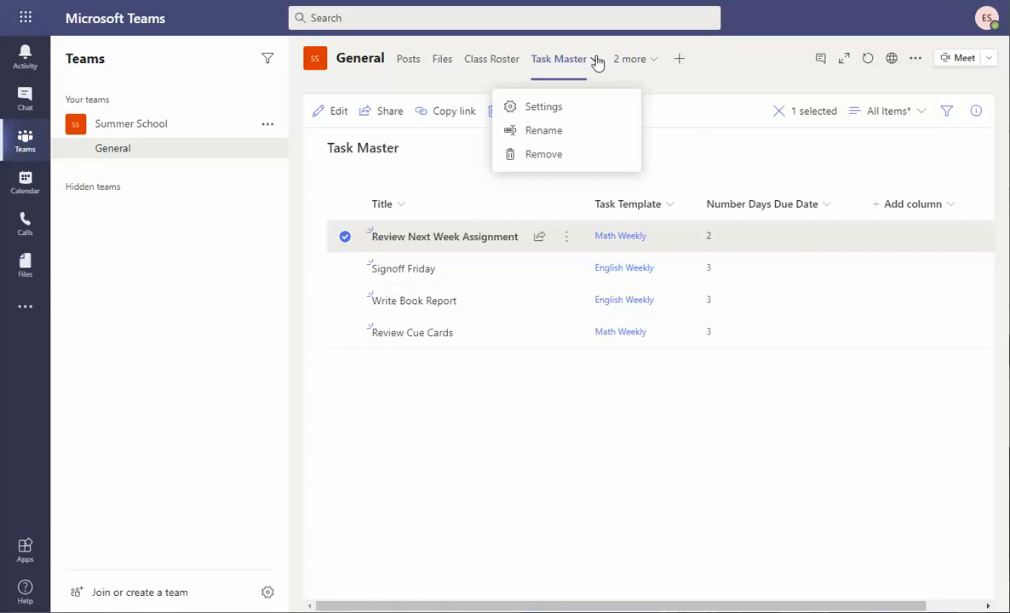
pyautogui.click(627, 64)
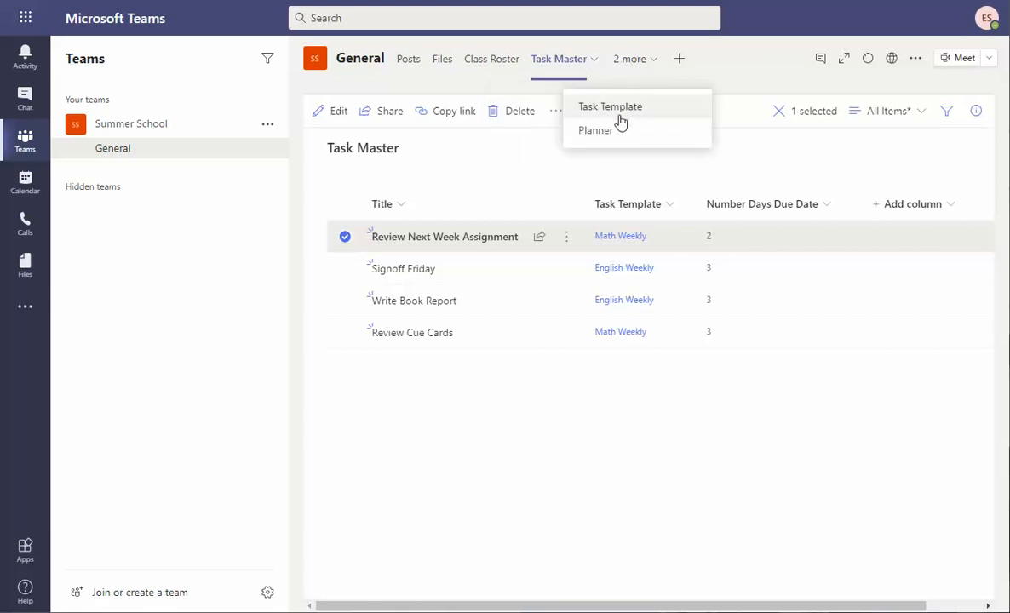
pyautogui.click(618, 111)
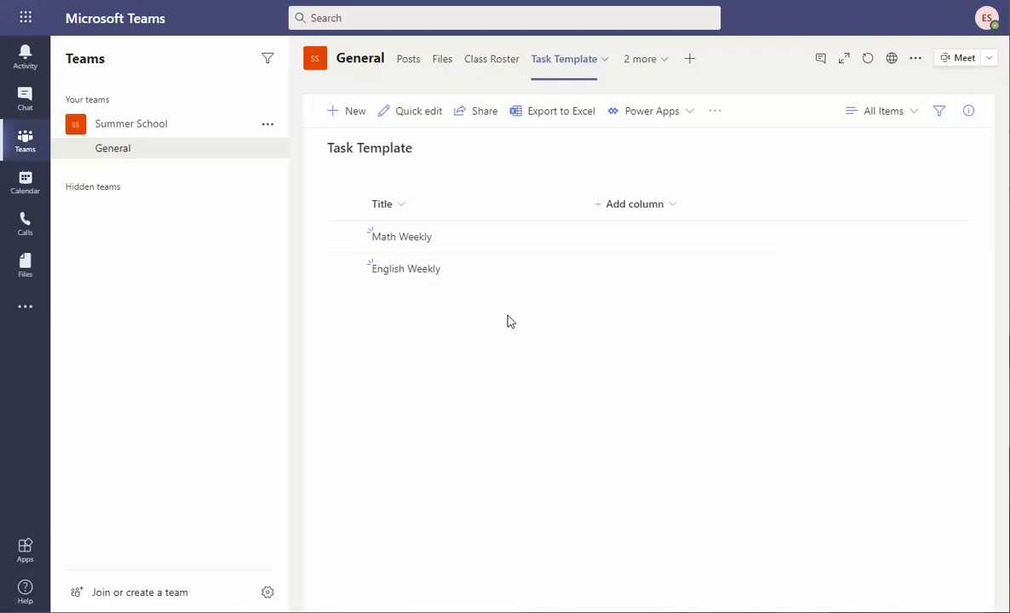
# Glance at the channel's Planner board, then return to the Task Template list.
pyautogui.click(657, 63)
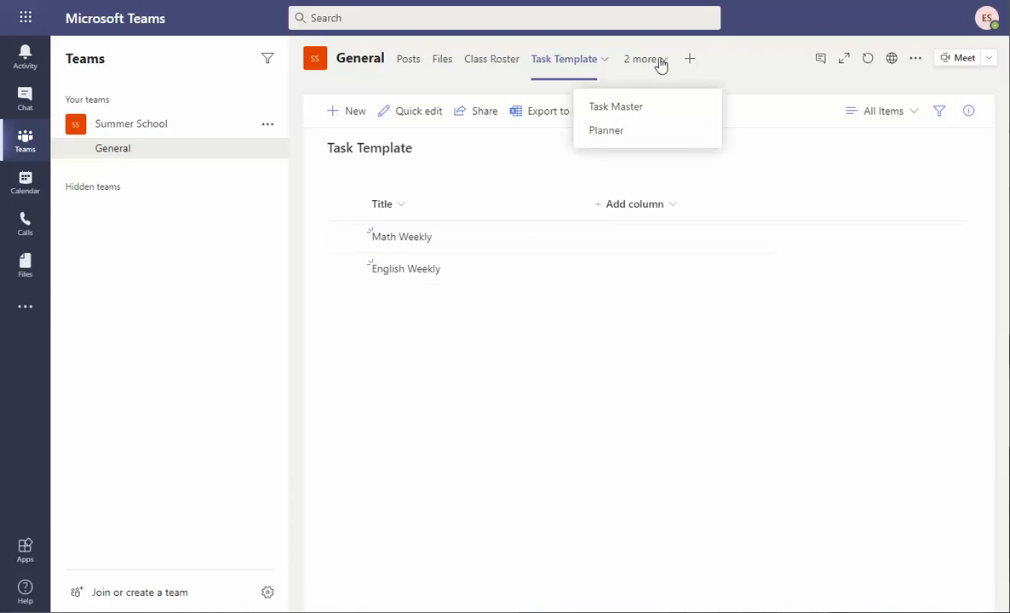
pyautogui.click(623, 134)
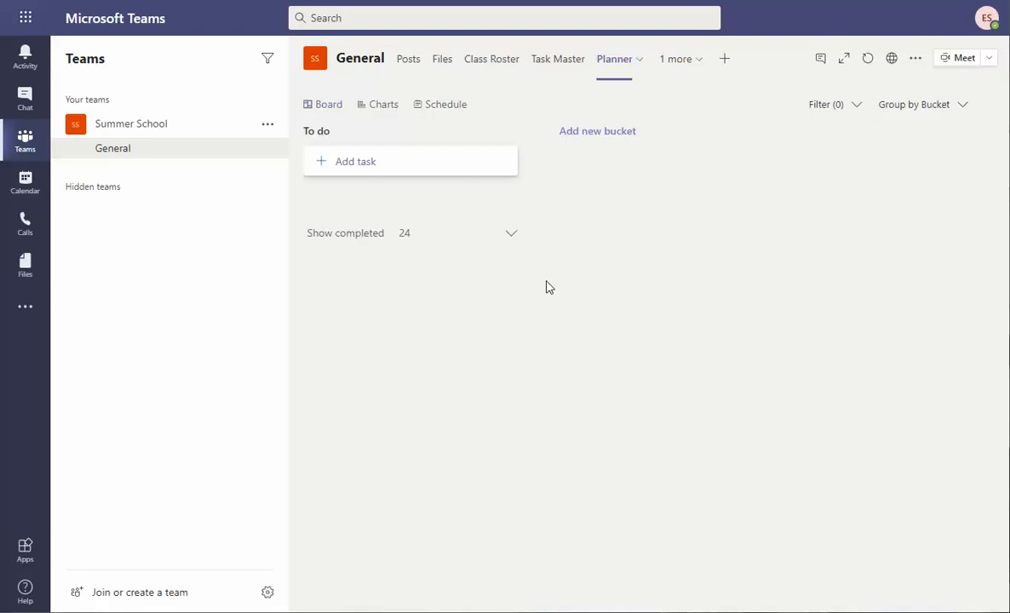
pyautogui.click(568, 68)
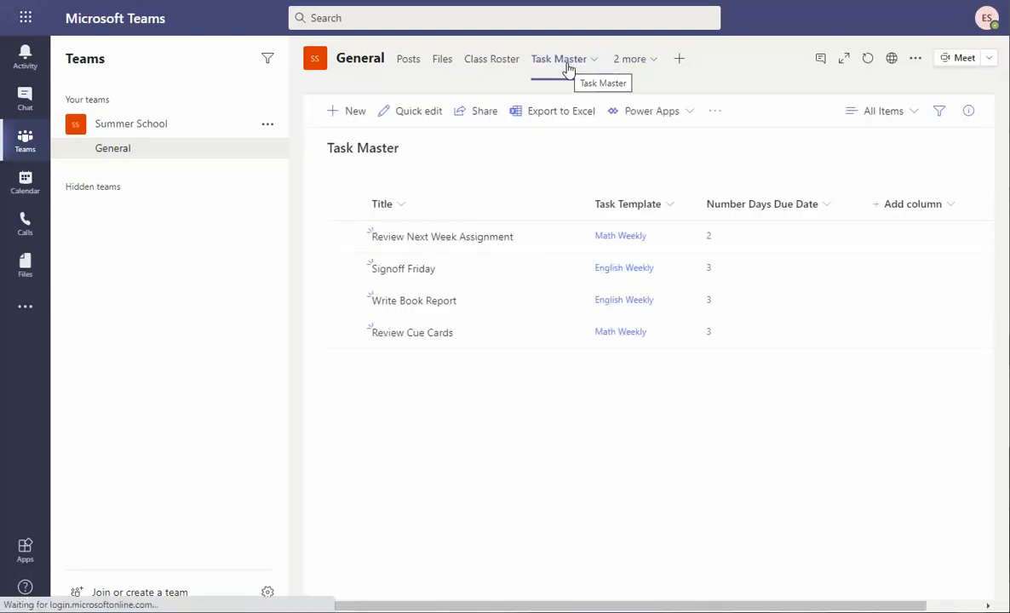
pyautogui.click(651, 62)
pyautogui.click(609, 108)
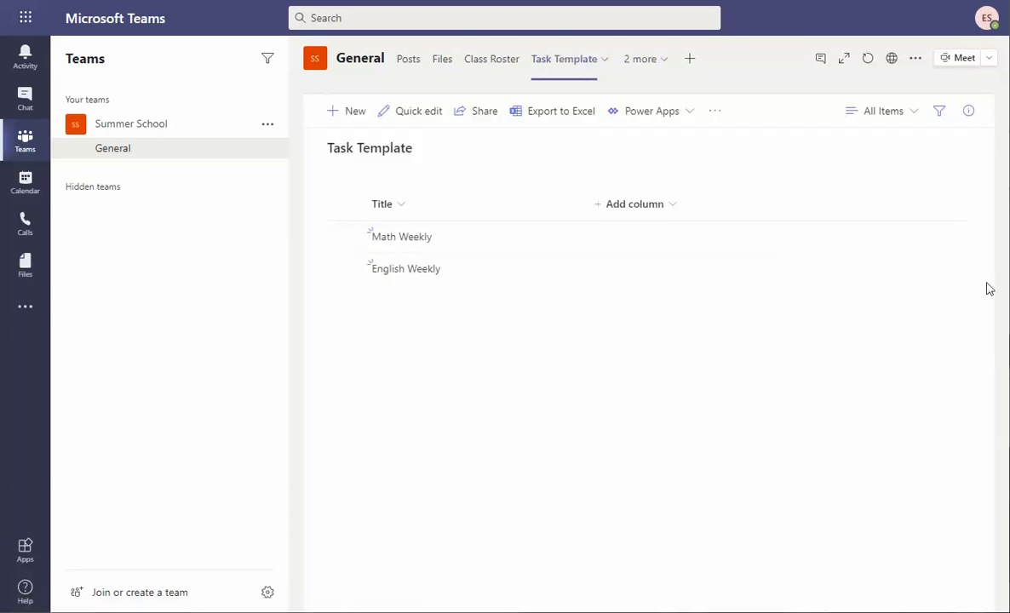
# Select and then deselect the Math Weekly template item.
pyautogui.click(345, 238)
pyautogui.click(345, 239)
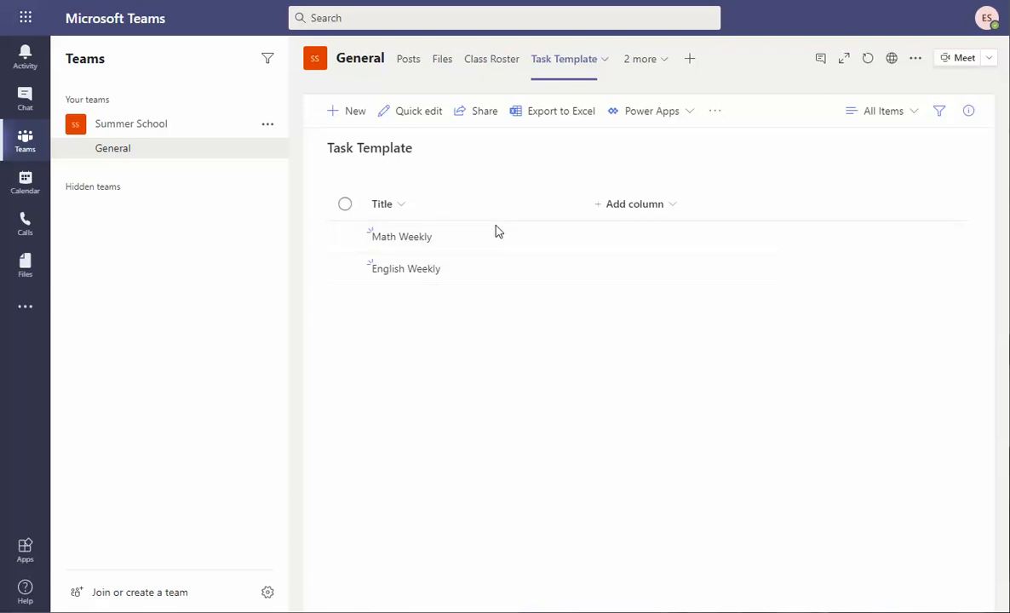
pyautogui.click(476, 239)
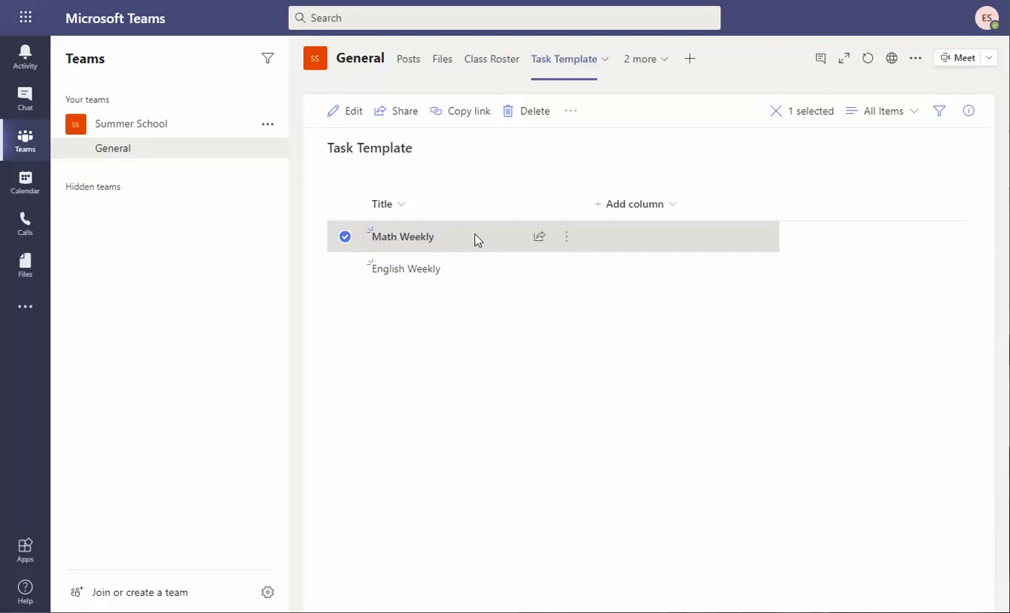
pyautogui.click(344, 238)
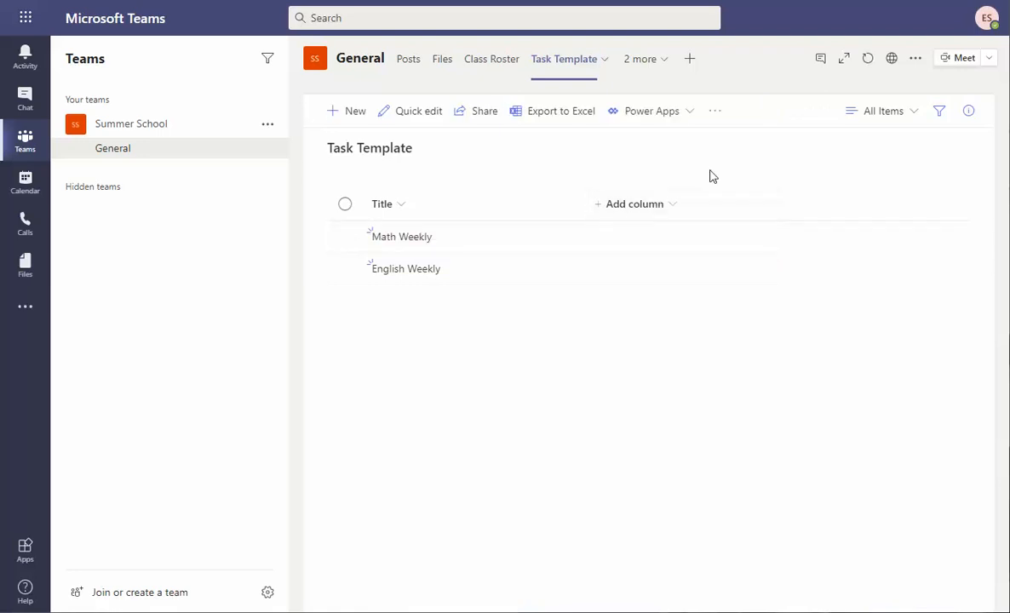
# Open the Task Template list in SharePoint from the list's extra actions.
pyautogui.click(715, 111)
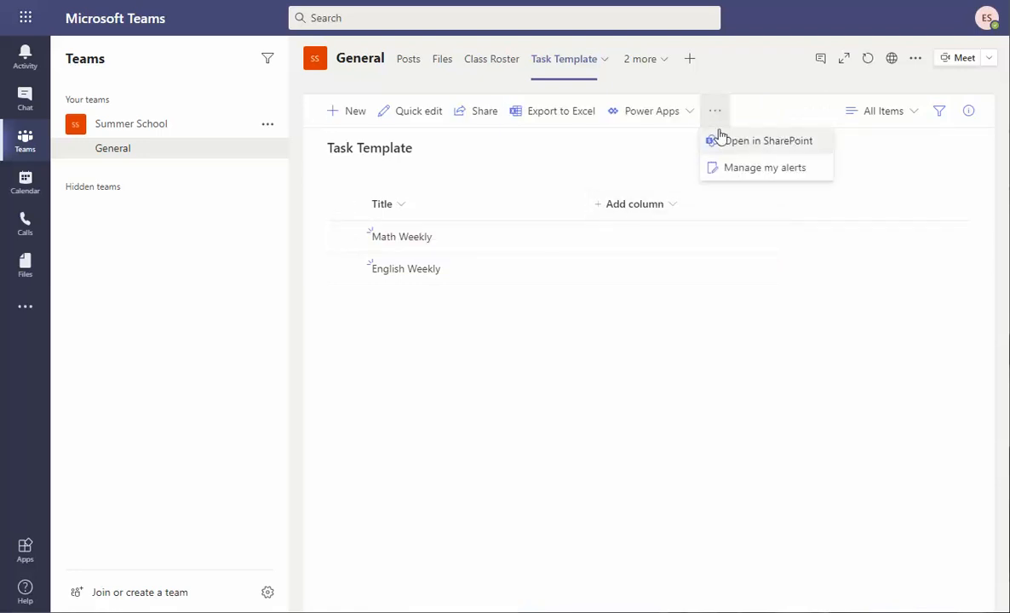
pyautogui.click(624, 332)
pyautogui.click(719, 111)
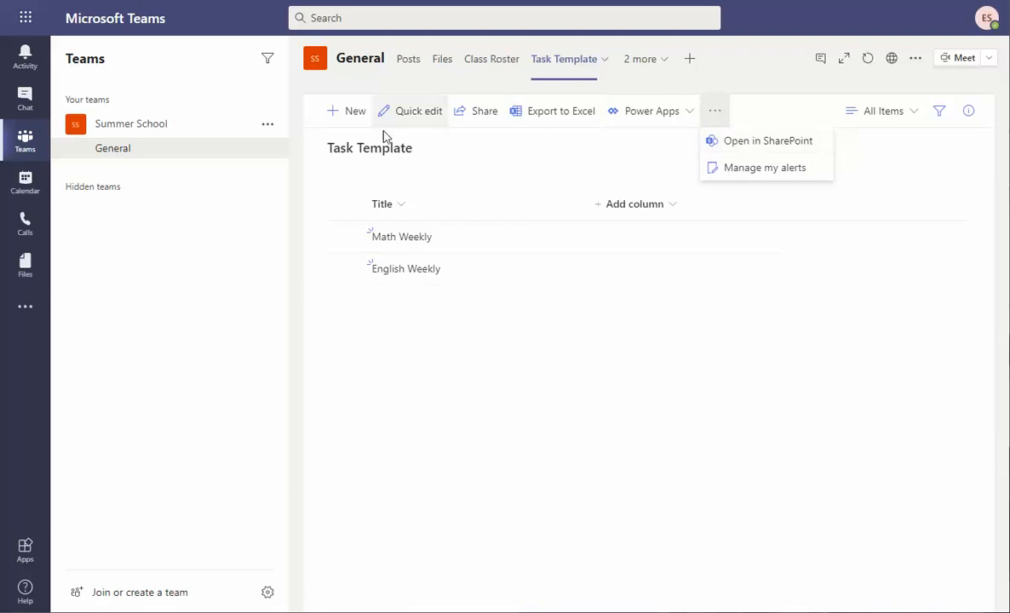
pyautogui.click(799, 150)
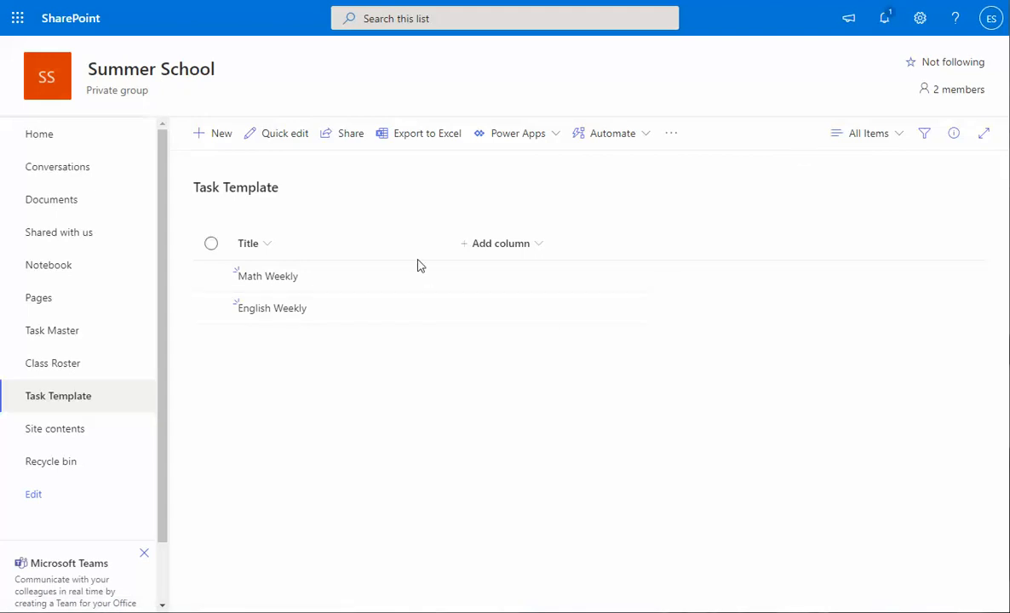
# Select only English Weekly and launch the Create Planner Tasks flow from Automate.
pyautogui.click(211, 278)
pyautogui.click(211, 308)
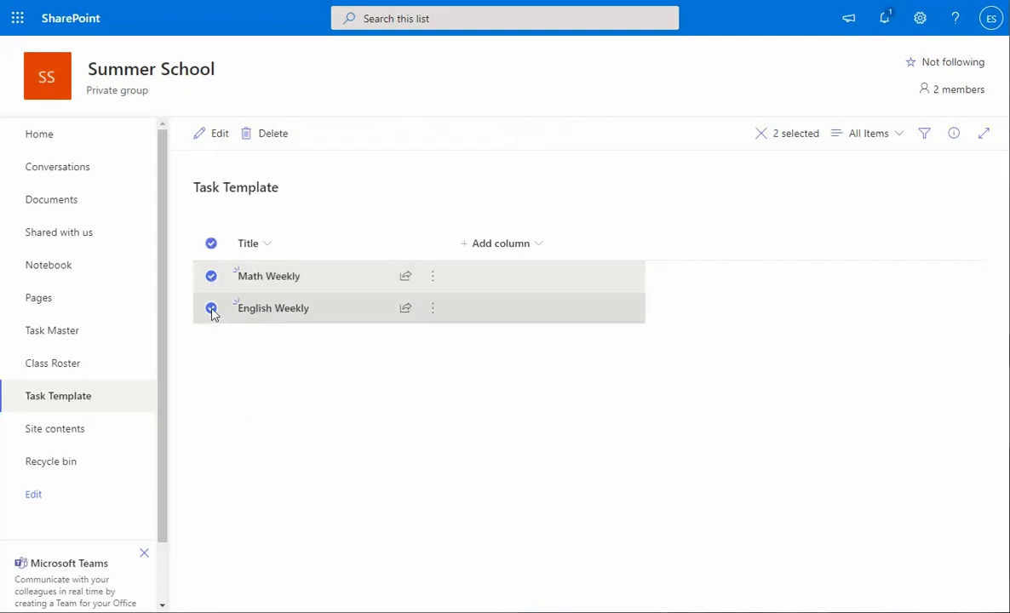
pyautogui.click(211, 278)
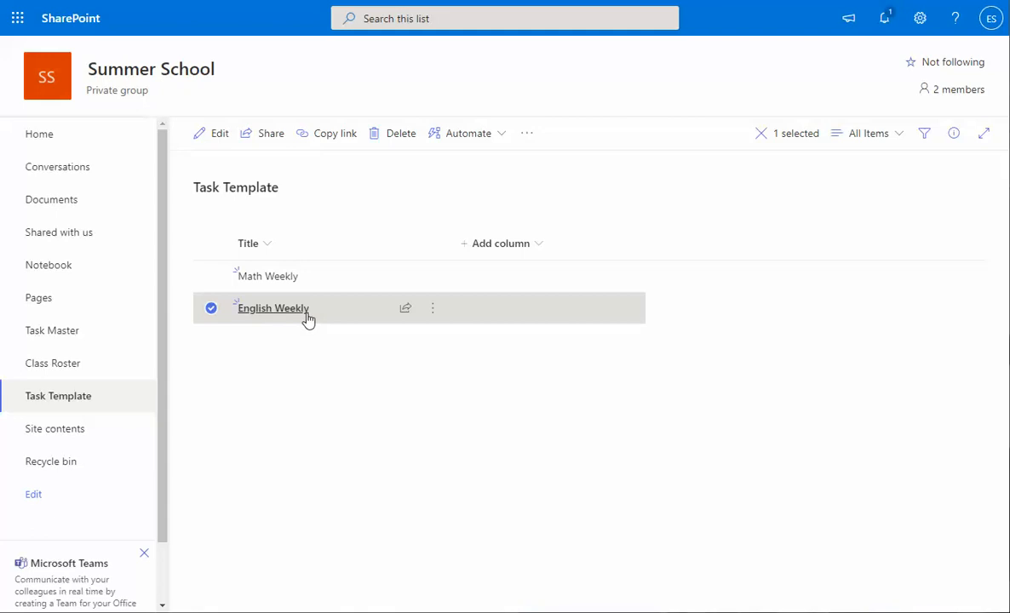
pyautogui.click(502, 136)
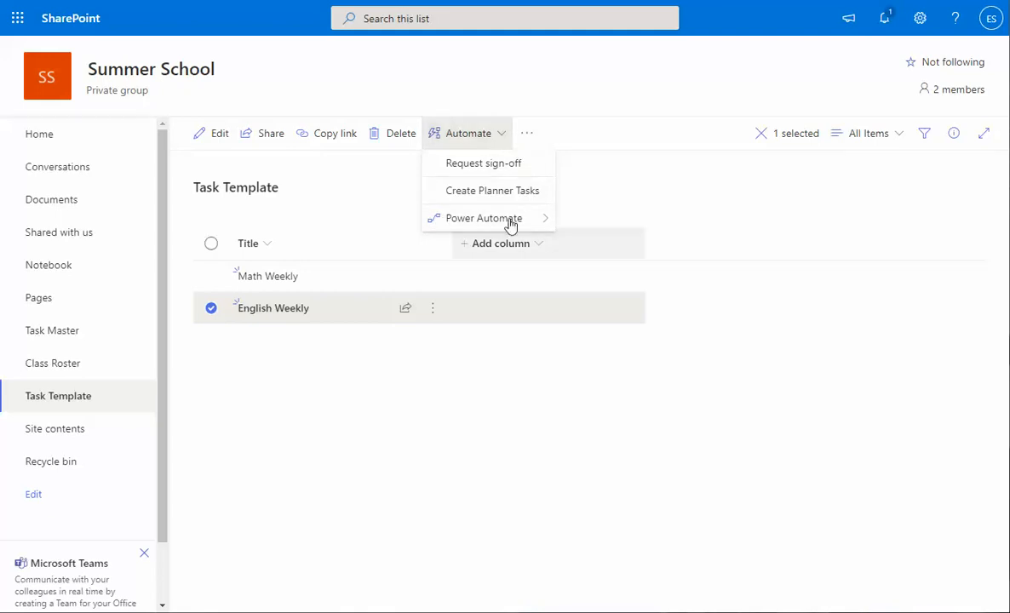
pyautogui.moveTo(497, 228)
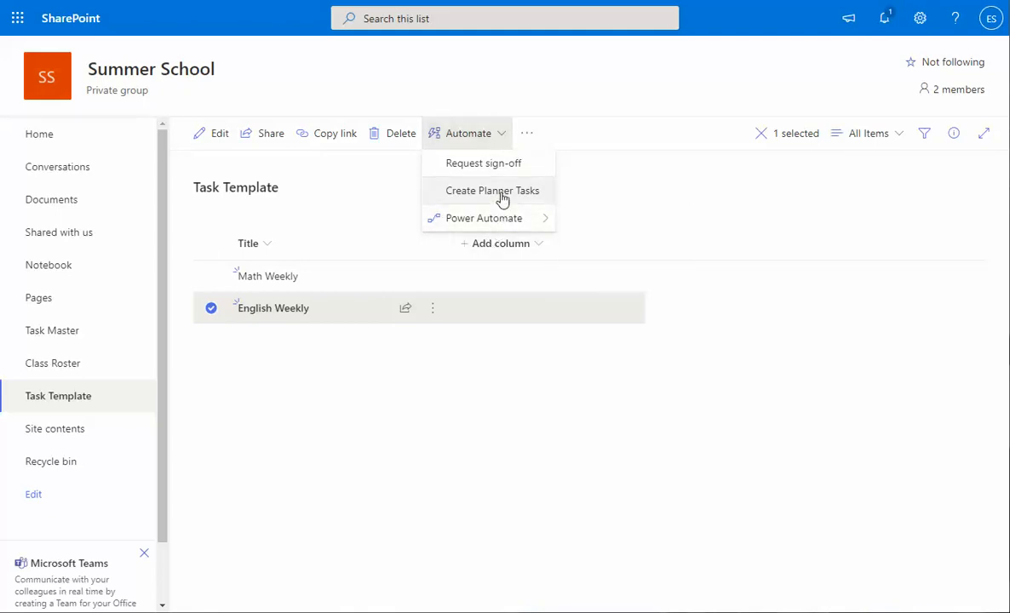
pyautogui.click(502, 199)
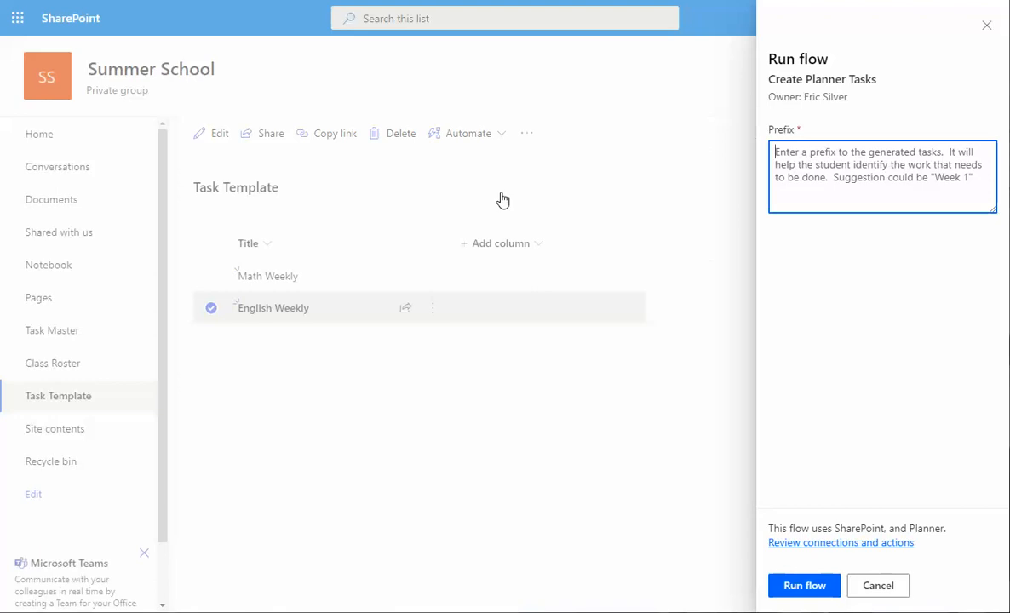
# Enter Week1 as the prefix and run the Create Planner Tasks flow.
pyautogui.write('Week1')
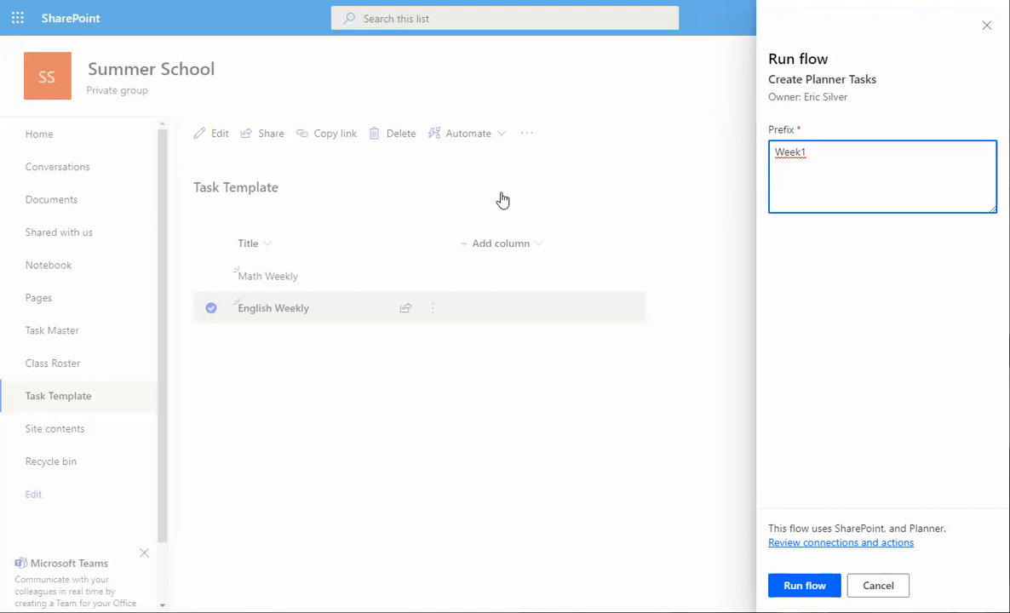
pyautogui.click(802, 590)
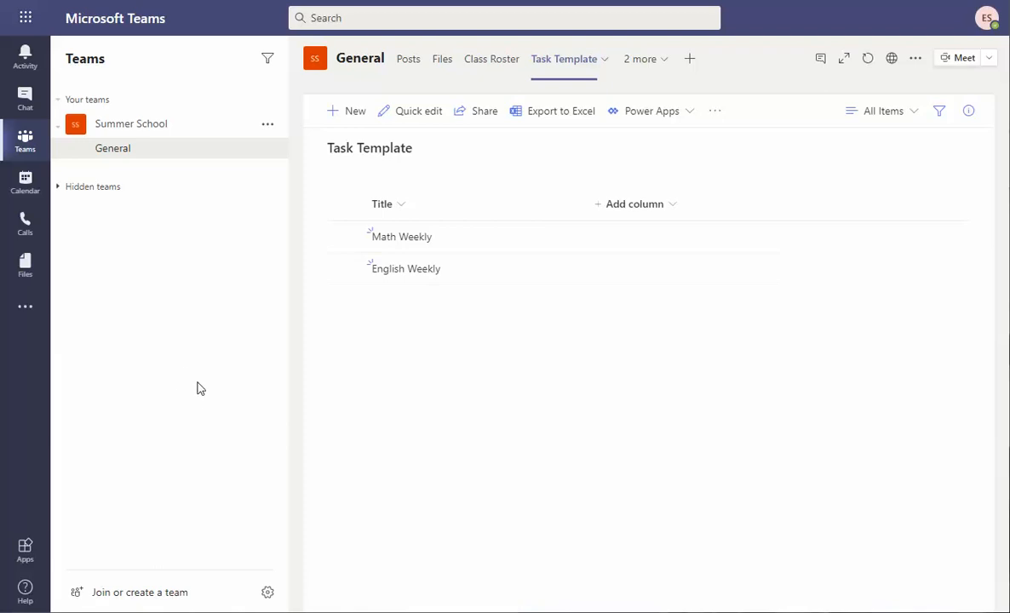
# Switch to the Planner tab and scroll the To do column through the Week1 tasks.
pyautogui.click(667, 59)
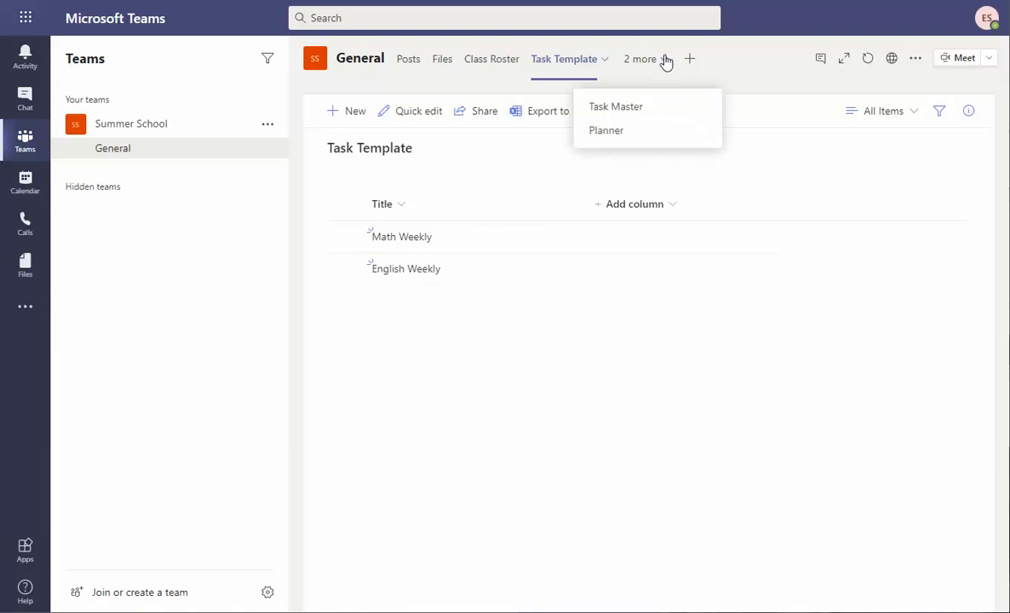
pyautogui.click(621, 133)
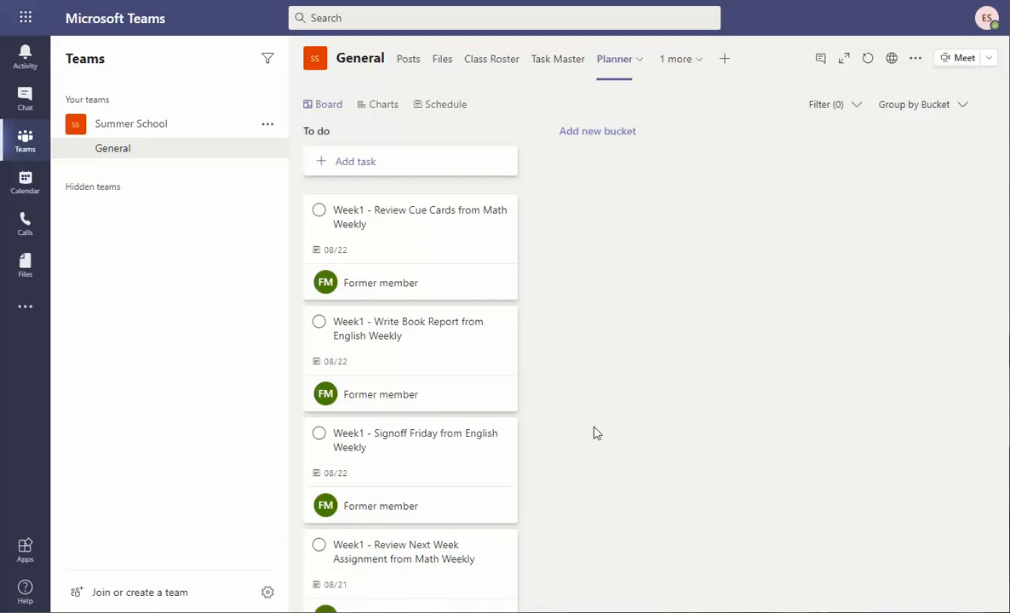
pyautogui.moveTo(539, 282); pyautogui.dragTo(558, 606)
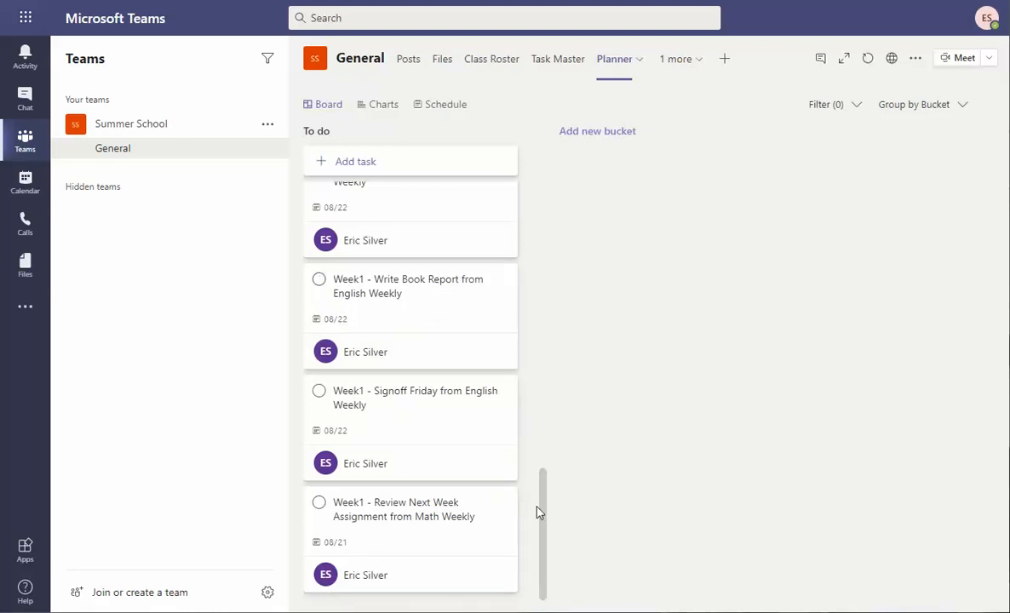
pyautogui.moveTo(543, 514); pyautogui.dragTo(552, 192)
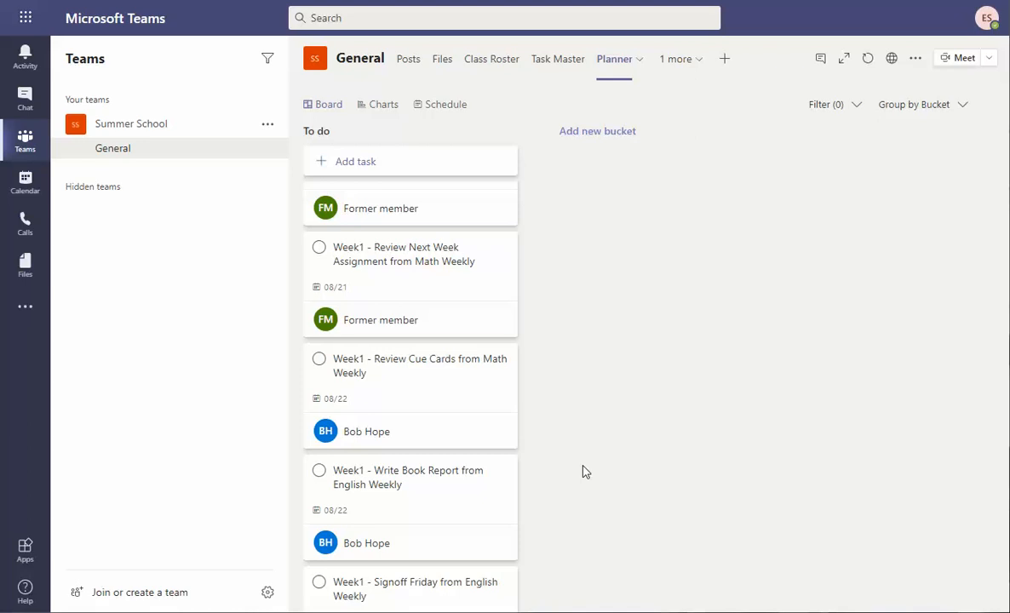
pyautogui.click(24, 307)
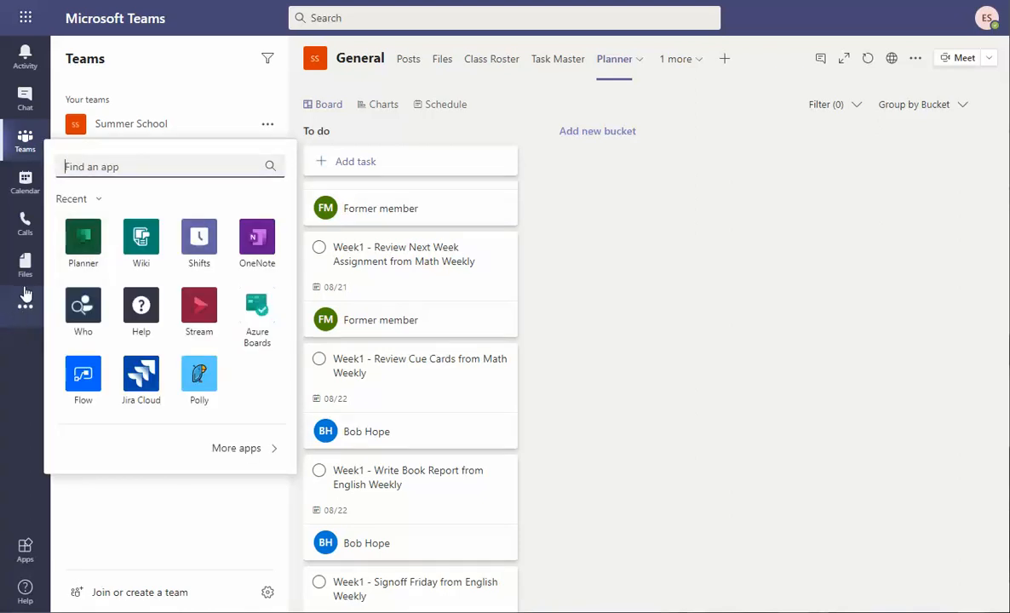
pyautogui.click(85, 247)
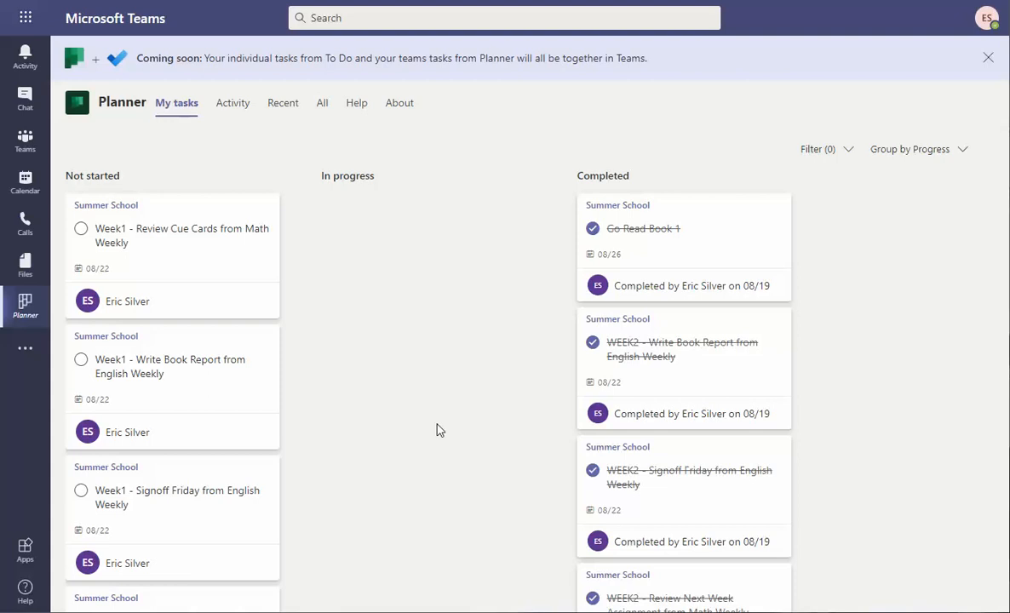
pyautogui.click(27, 143)
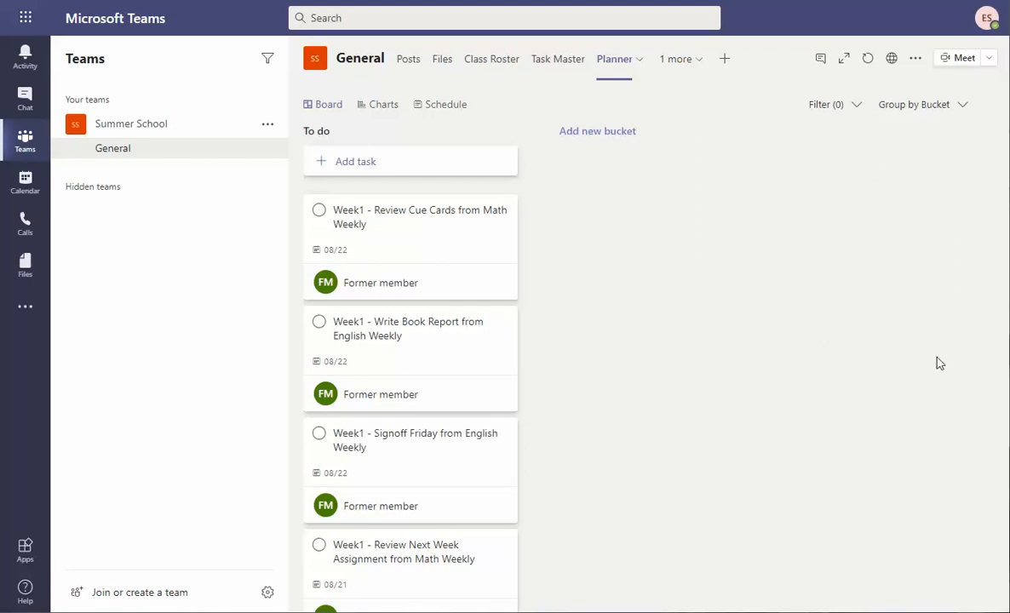
# Mark both Review Cue Cards tasks and the Signoff Friday task complete.
pyautogui.click(318, 210)
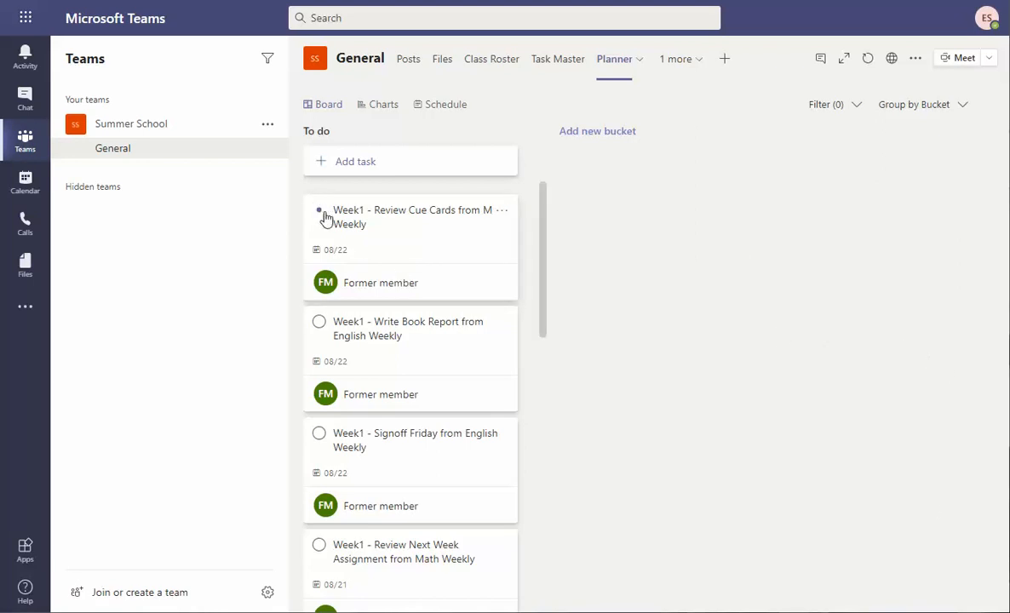
pyautogui.click(319, 322)
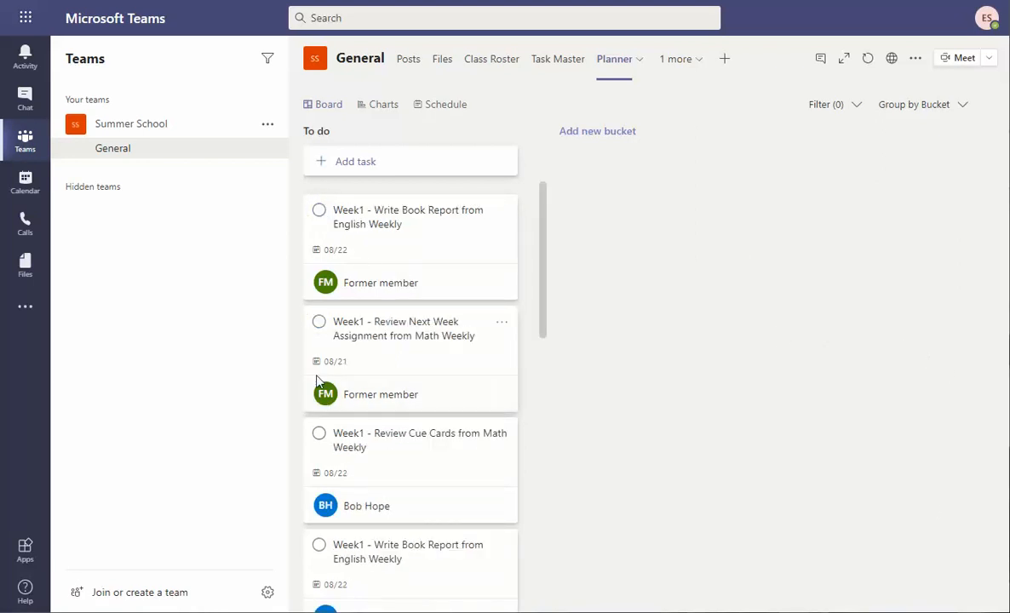
pyautogui.click(319, 435)
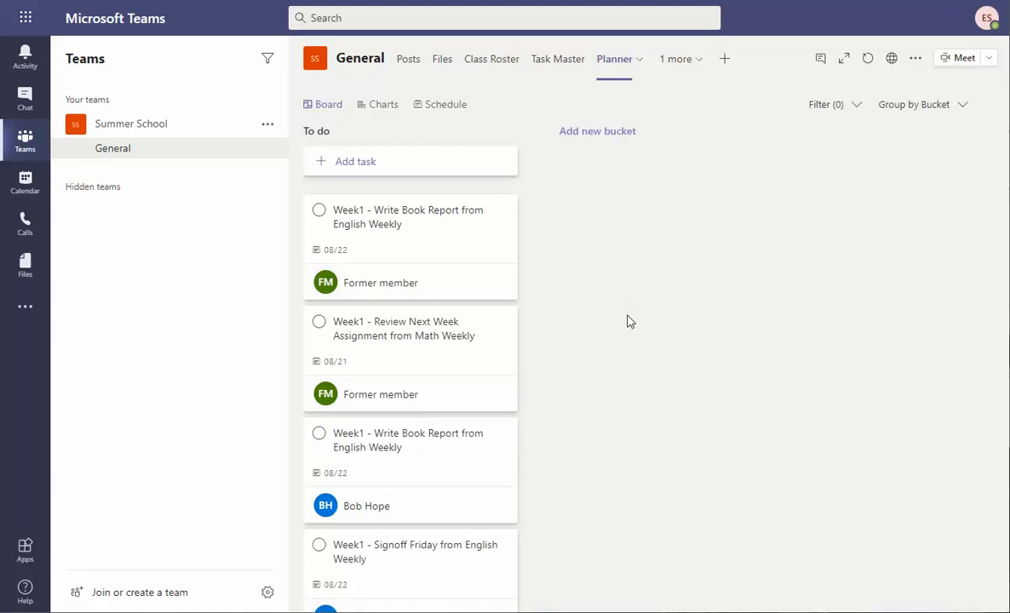
# Check a Write Book Report task, complete both, then switch to Class Roster.
pyautogui.click(308, 211)
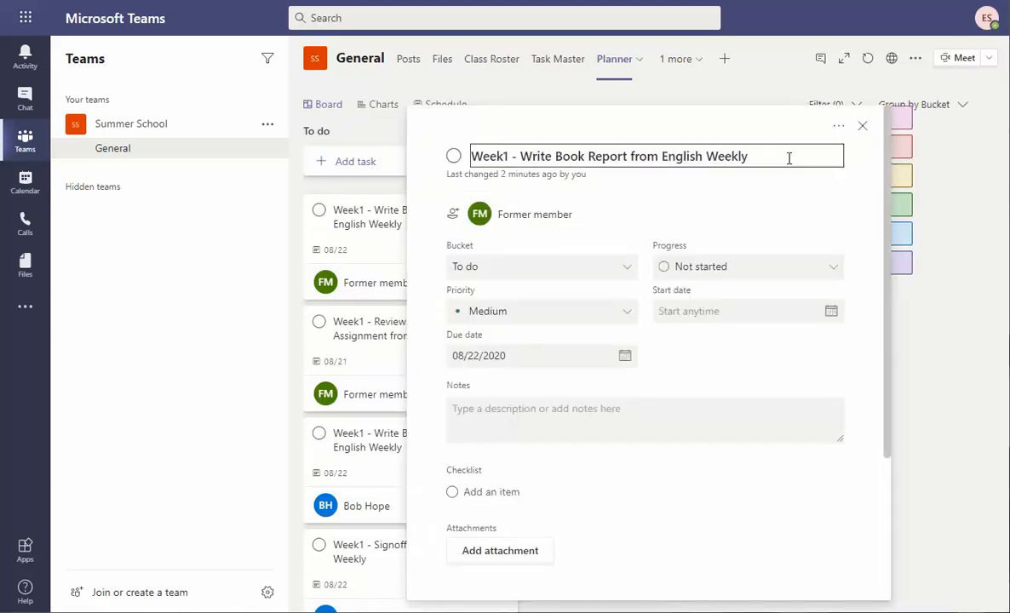
pyautogui.click(863, 126)
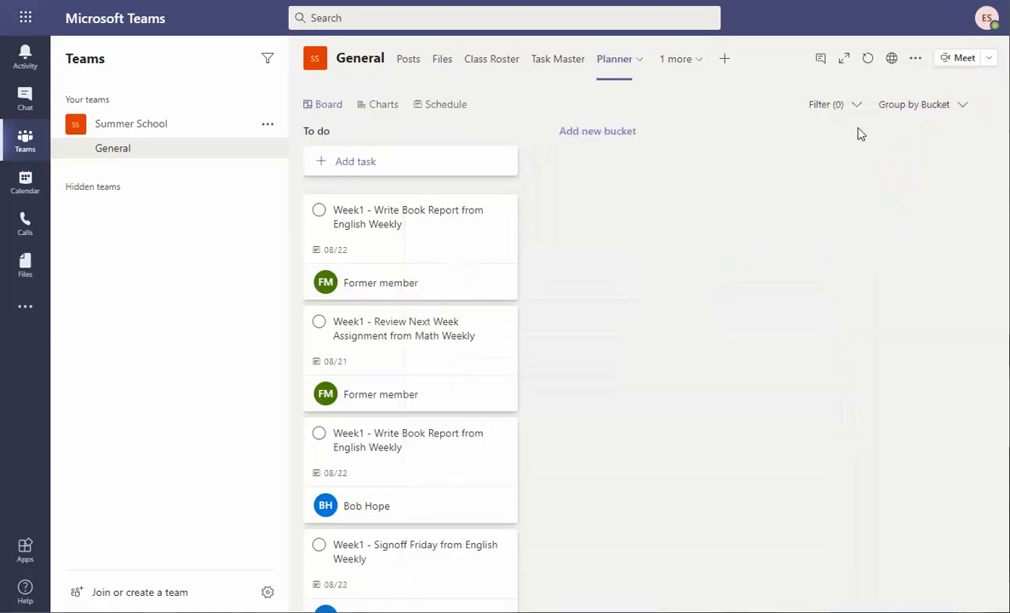
pyautogui.click(319, 210)
pyautogui.click(318, 322)
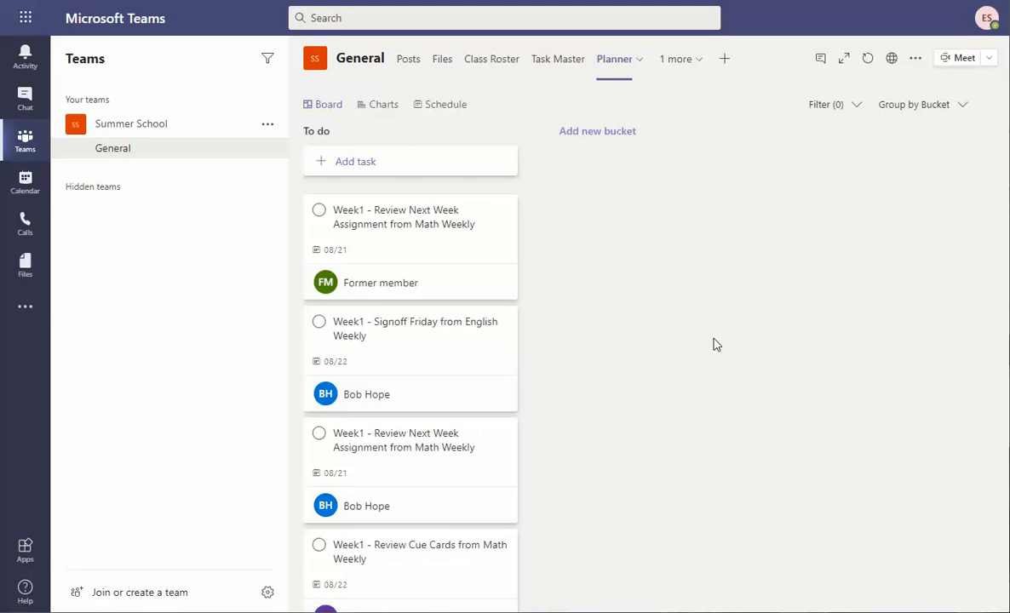
pyautogui.scroll(-10, 512, 496)
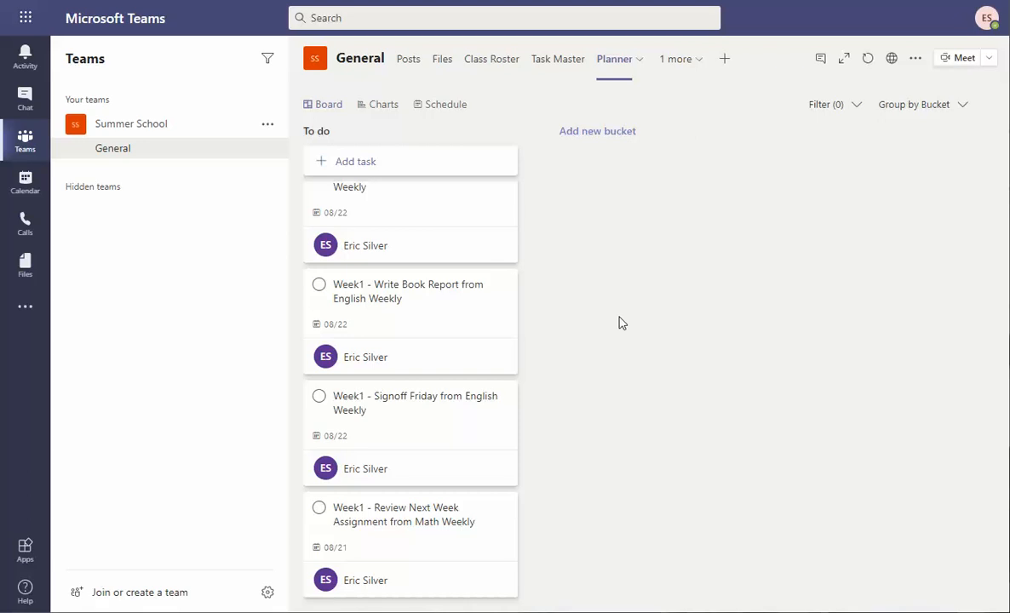
pyautogui.click(492, 59)
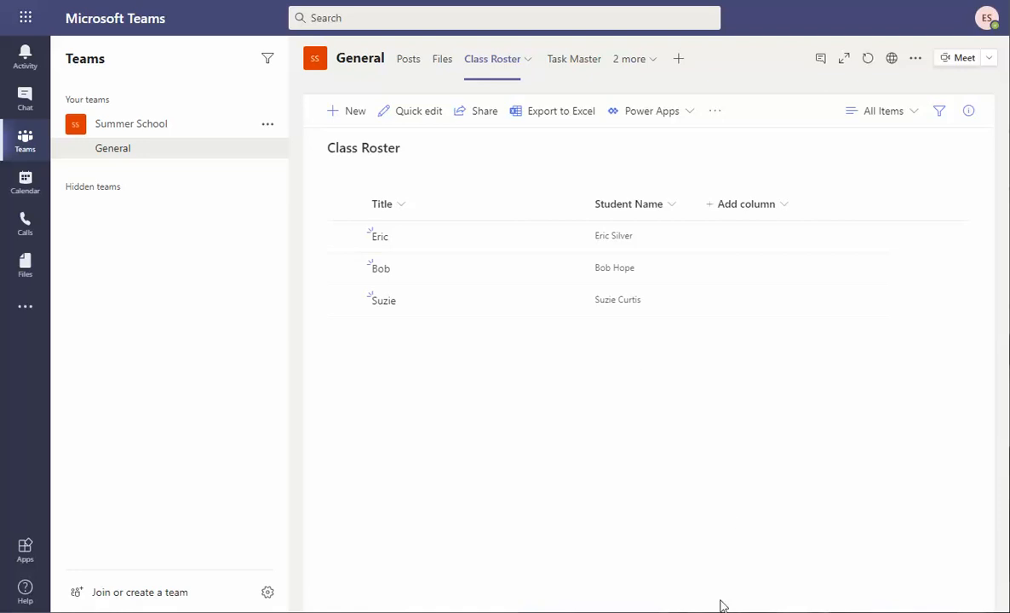
# Go to the Microsoft 365 Office home page from the app launcher.
pyautogui.click(650, 116)
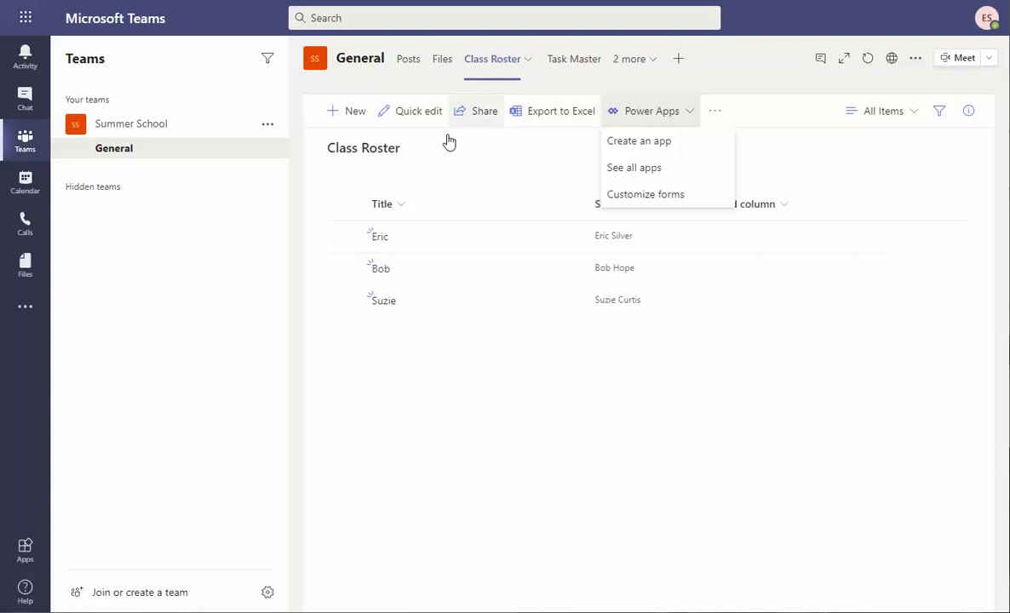
pyautogui.click(486, 188)
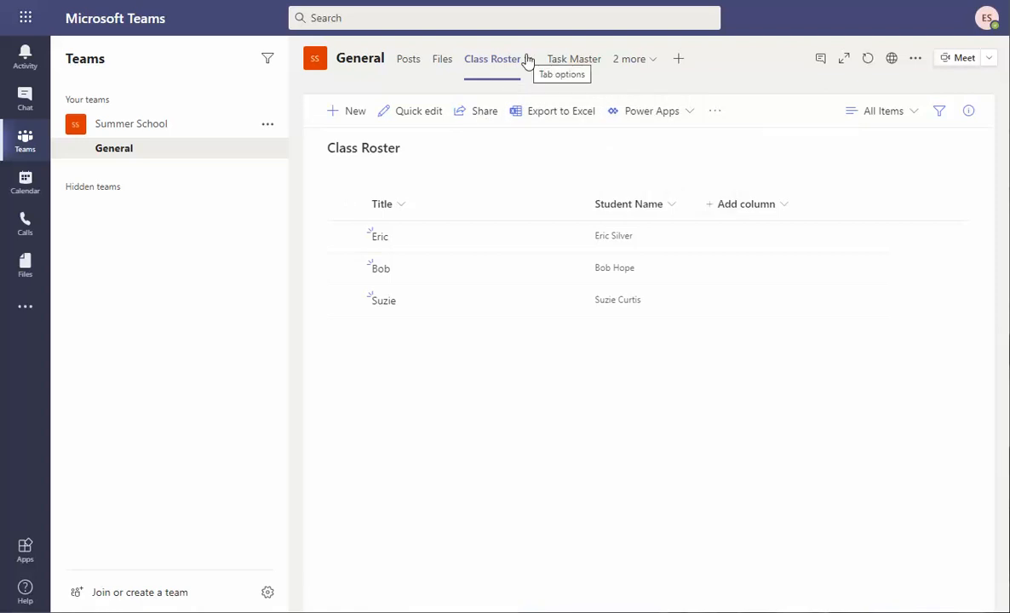
pyautogui.click(27, 20)
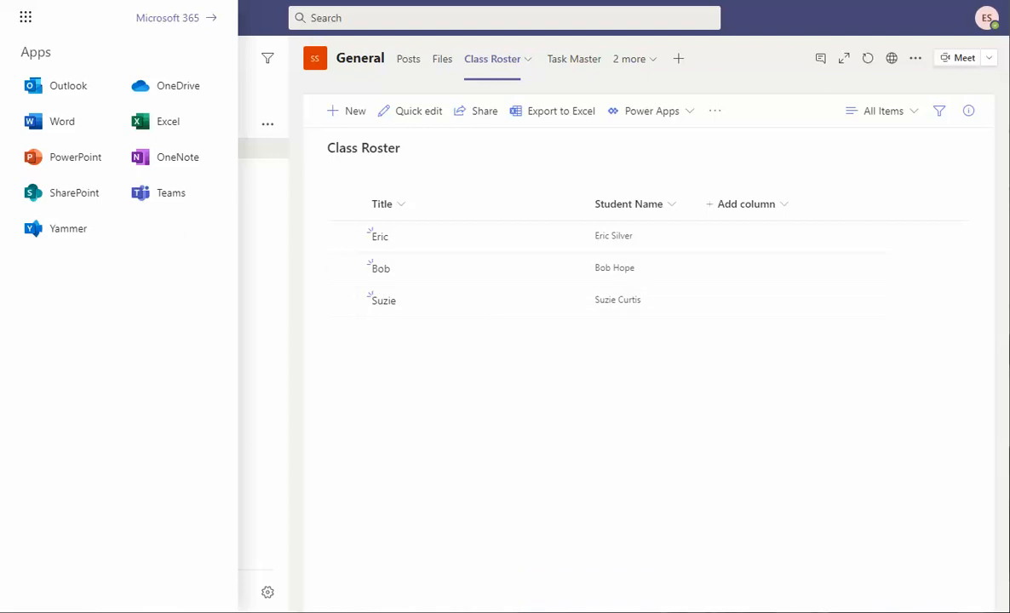
pyautogui.click(186, 18)
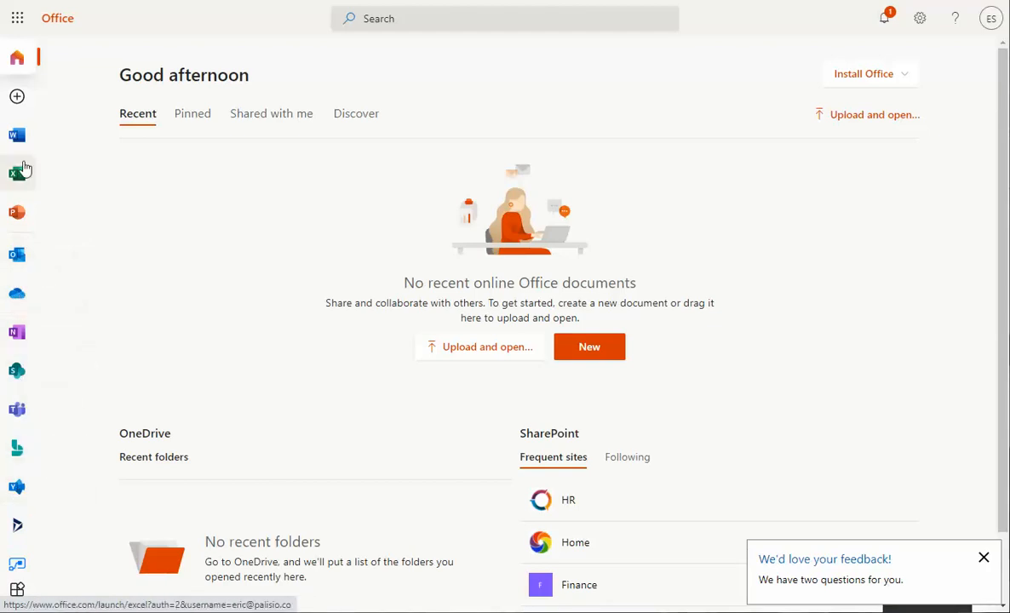
# Open Create Planner Tasks from My flows in Power Automate and edit it.
pyautogui.scroll(-1, 28, 434)
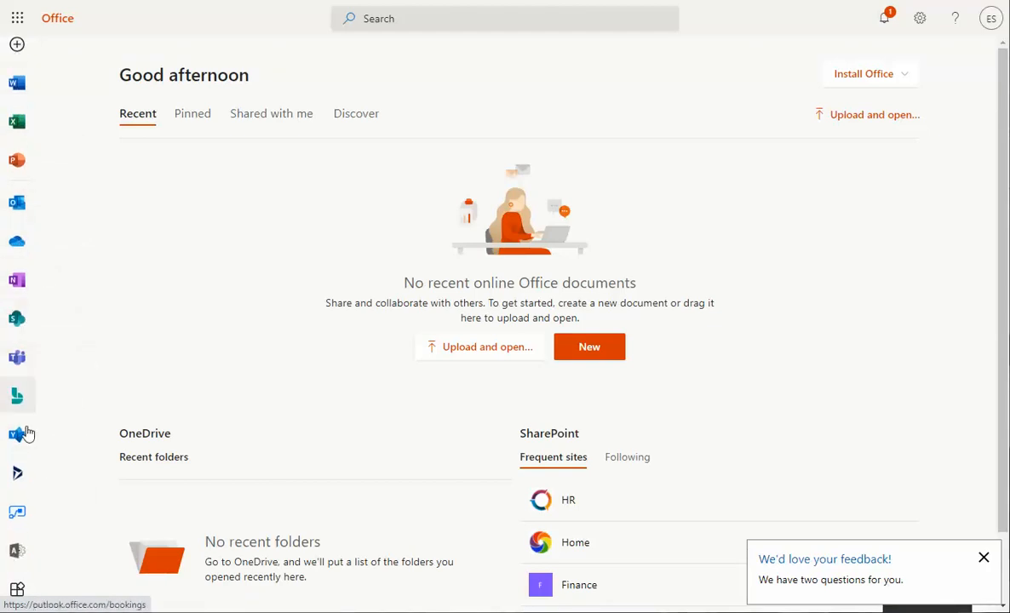
pyautogui.click(18, 513)
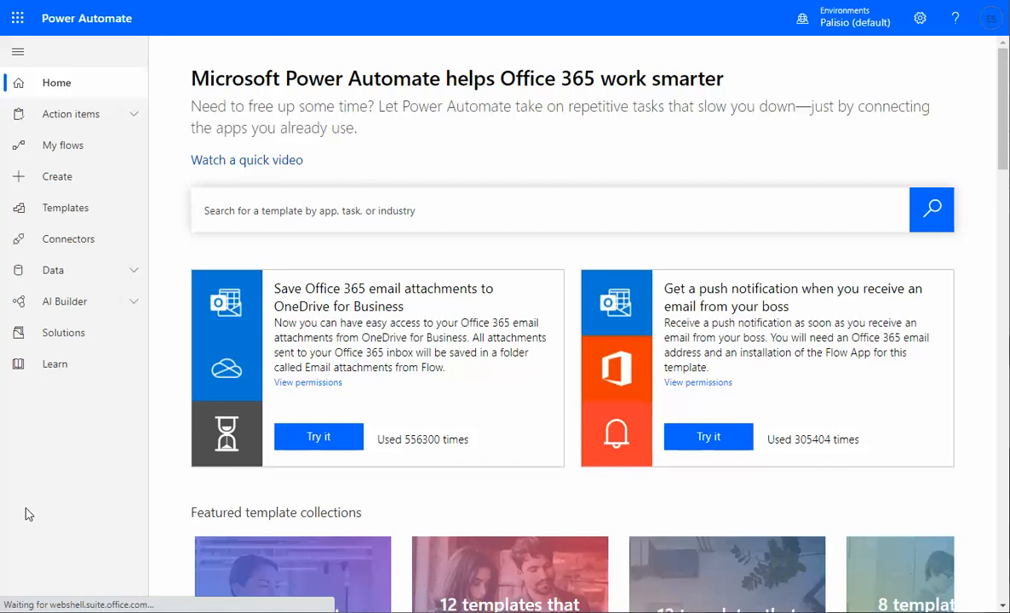
pyautogui.click(76, 157)
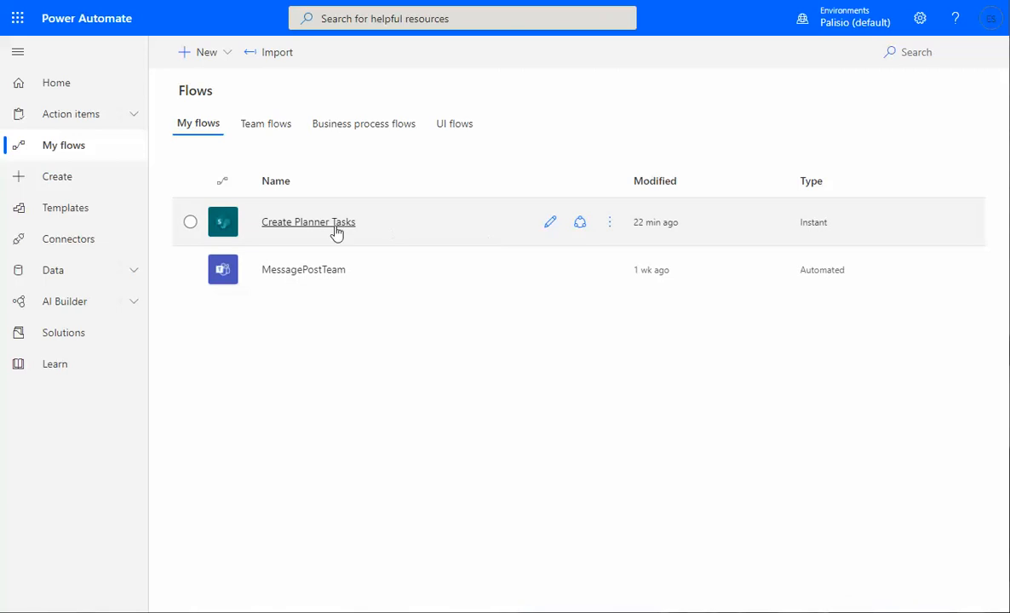
pyautogui.click(284, 227)
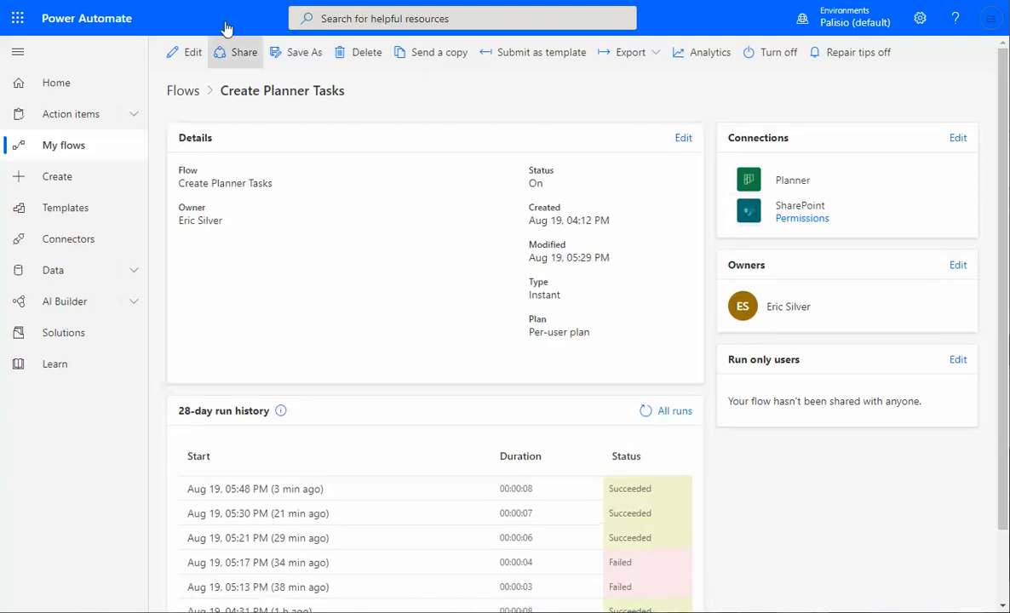
pyautogui.click(195, 53)
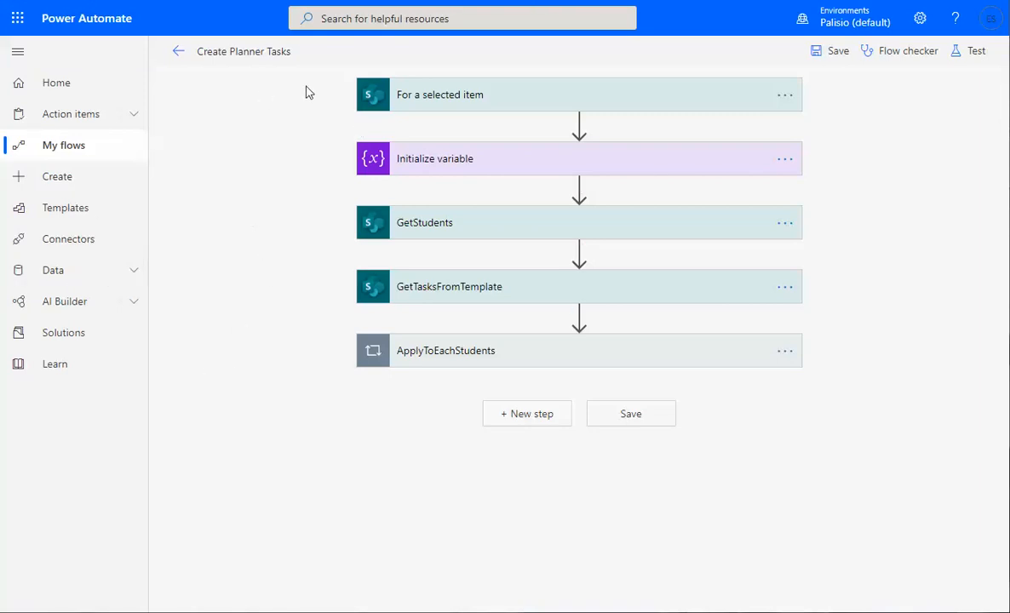
# Expand For a selected item, Initialize variable NumberDaysInFuture and GetStudents to review their settings.
pyautogui.click(542, 99)
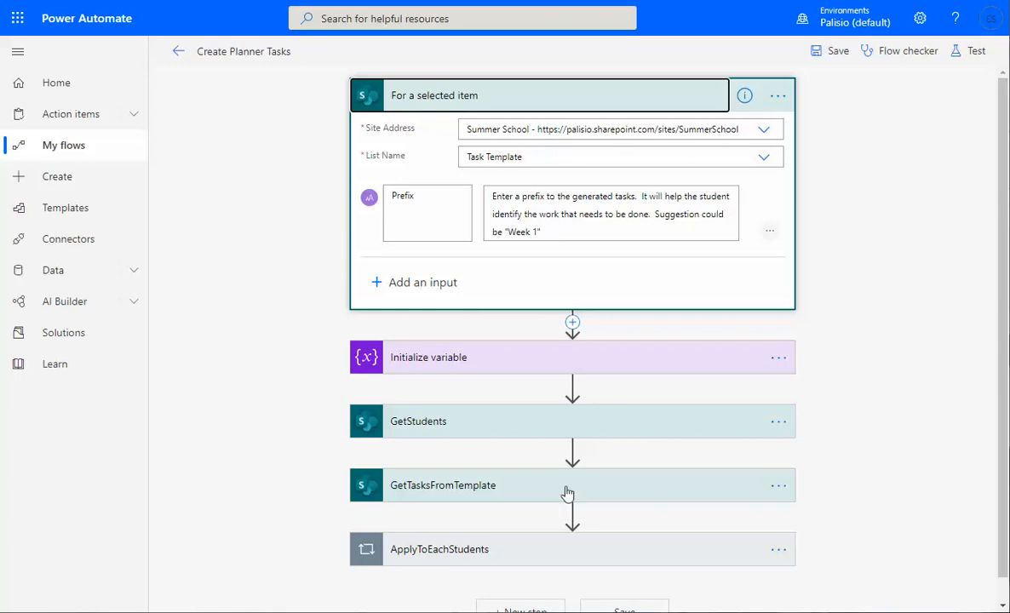
pyautogui.scroll(-1, 848, 289)
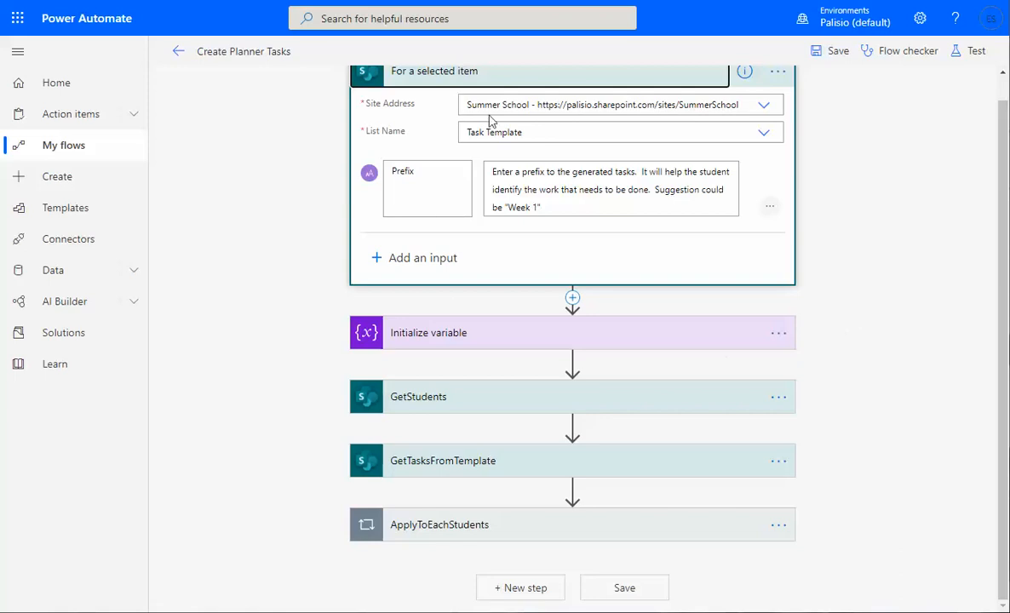
pyautogui.click(540, 338)
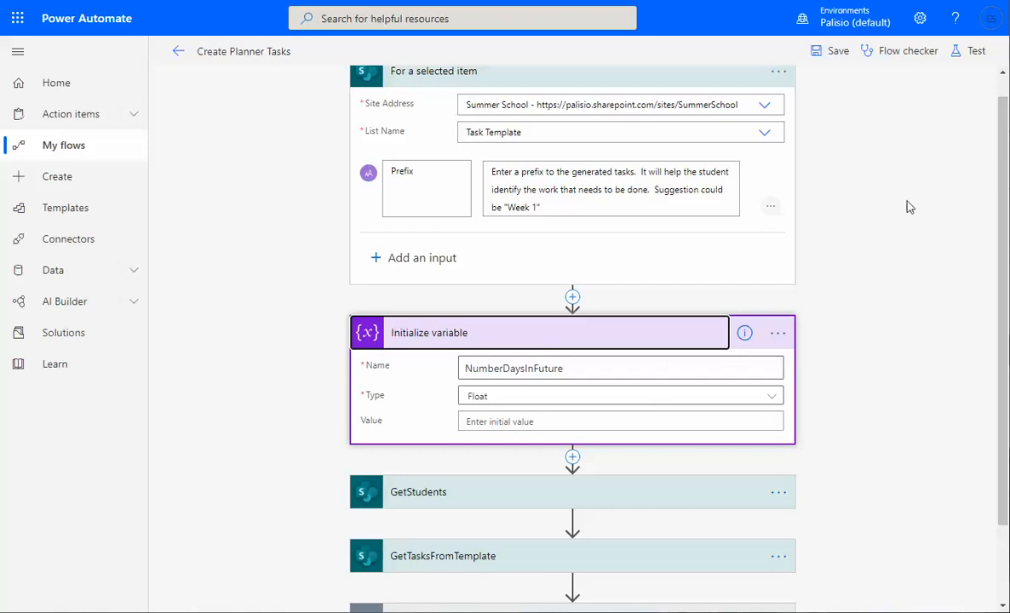
pyautogui.scroll(-2, 909, 213)
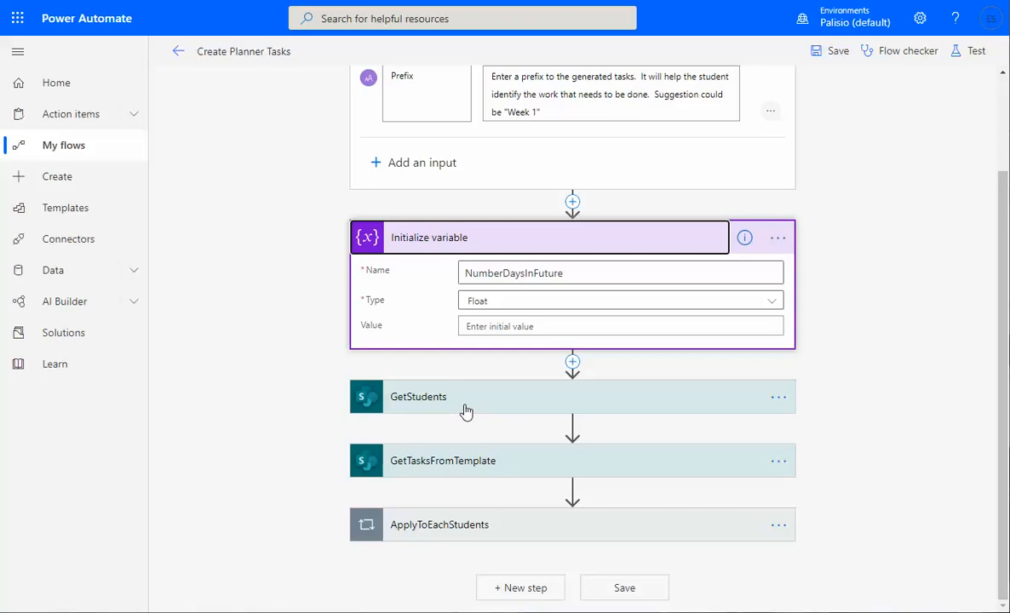
pyautogui.click(466, 411)
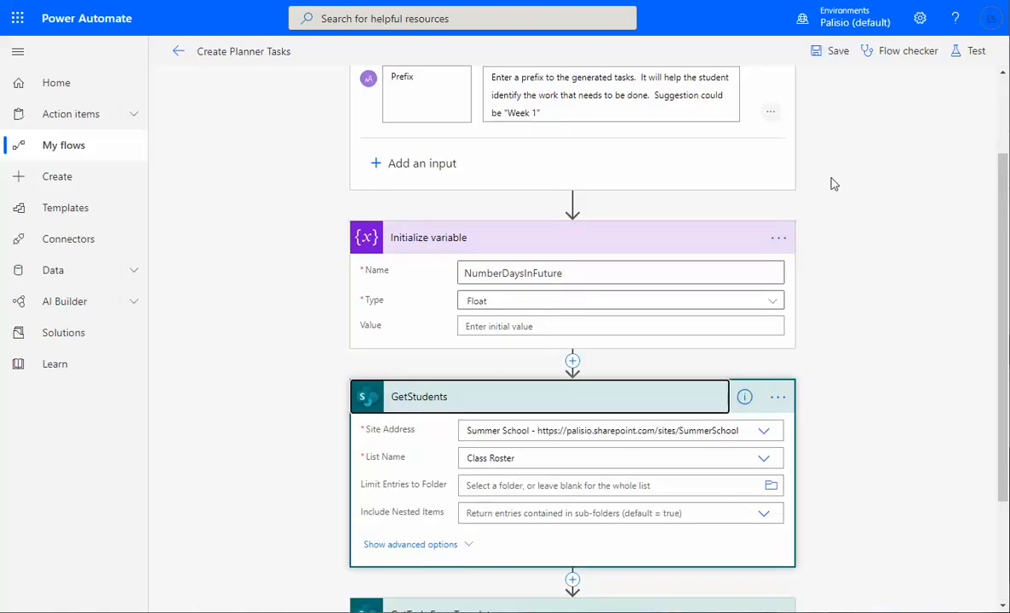
pyautogui.scroll(-1, 832, 185)
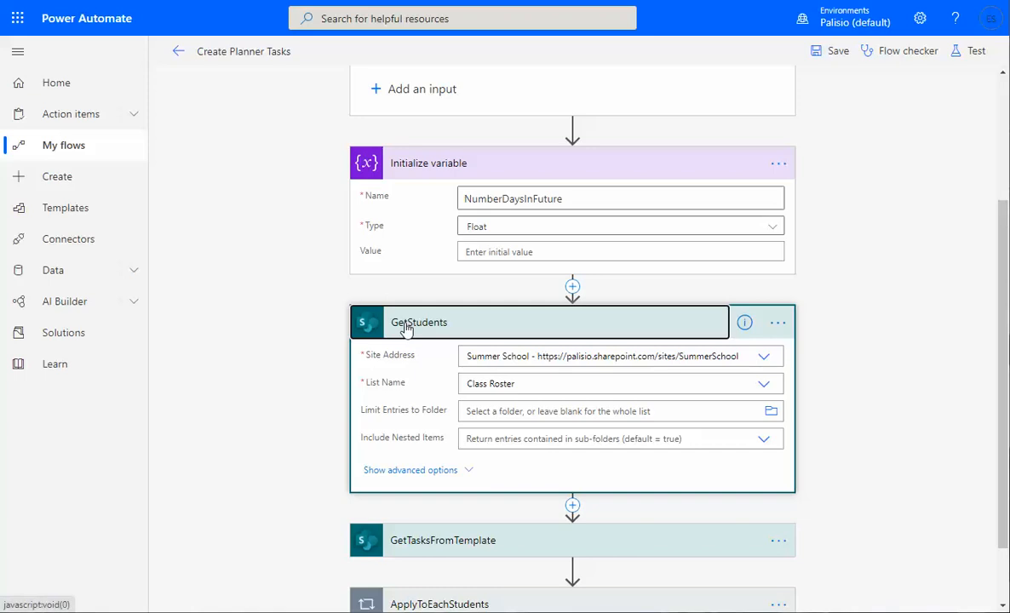
pyautogui.scroll(-2, 913, 411)
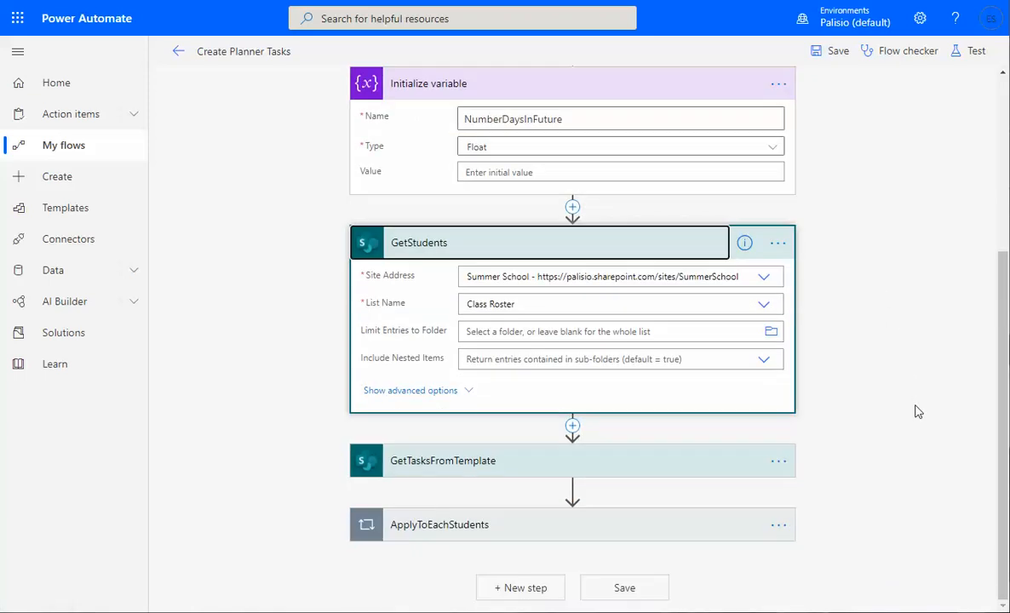
# Expand GetTasksFromTemplate, both Apply to each loops and Create a task for student to show its Summer School To do bucket.
pyautogui.click(489, 462)
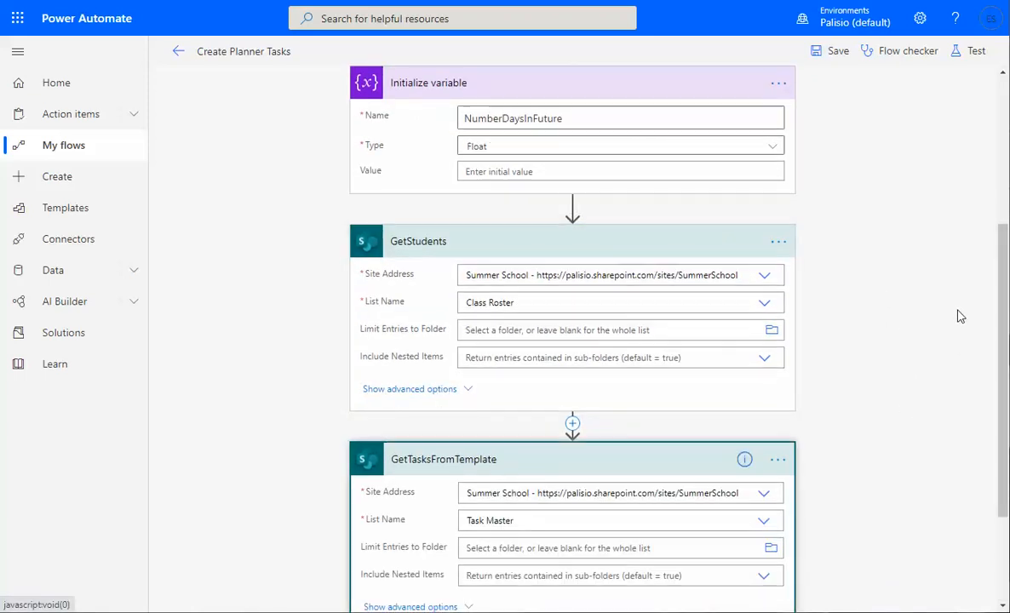
pyautogui.scroll(-3, 958, 315)
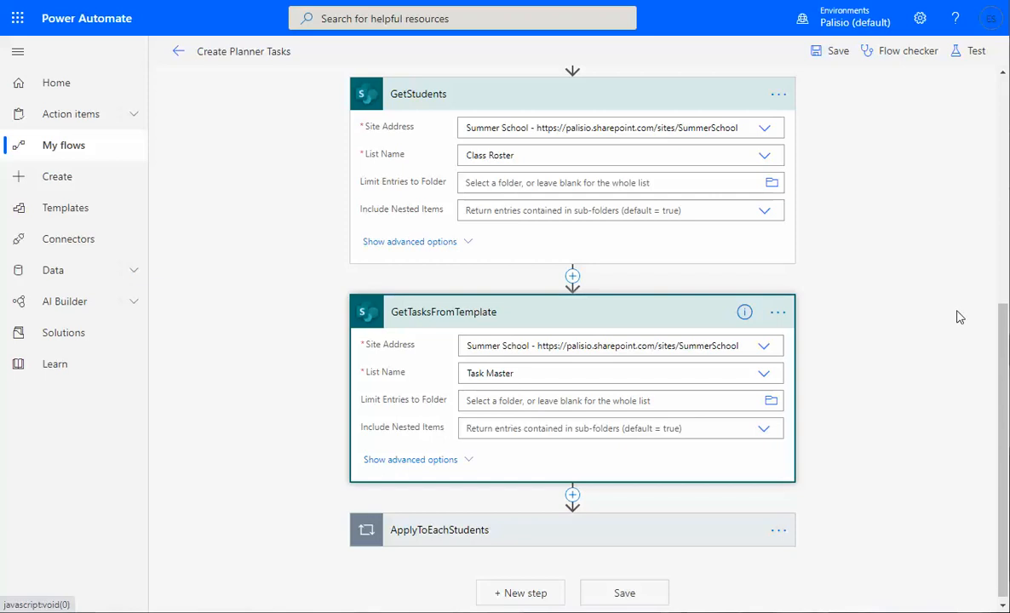
pyautogui.scroll(-1, 820, 354)
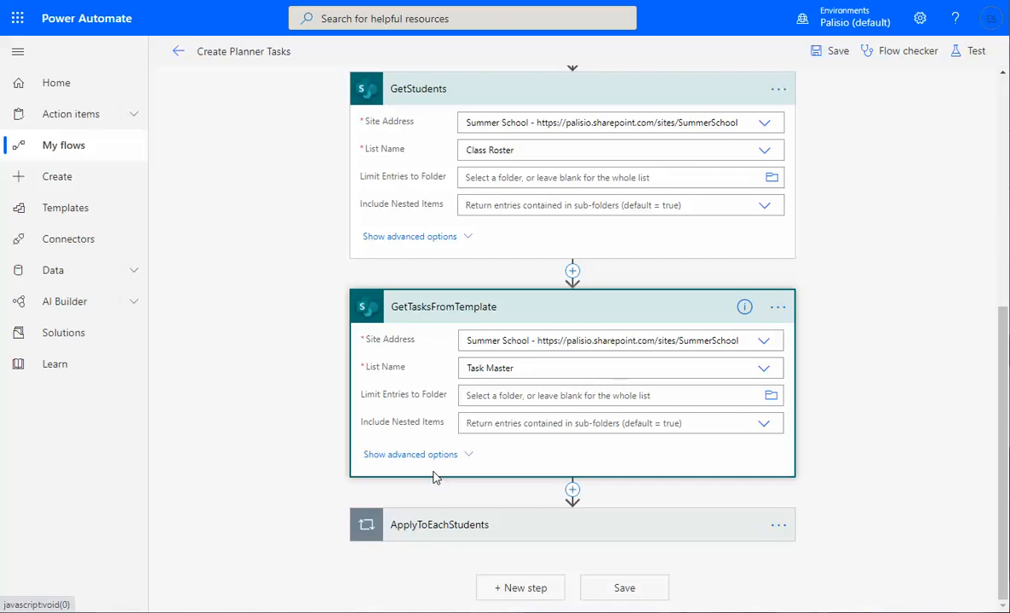
pyautogui.click(443, 533)
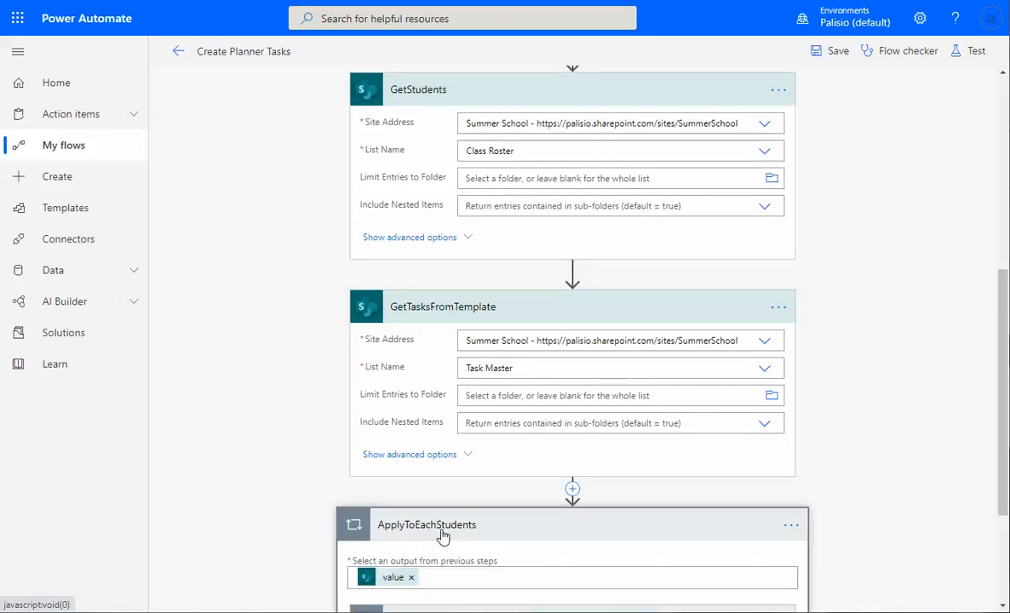
pyautogui.scroll(-2, 785, 440)
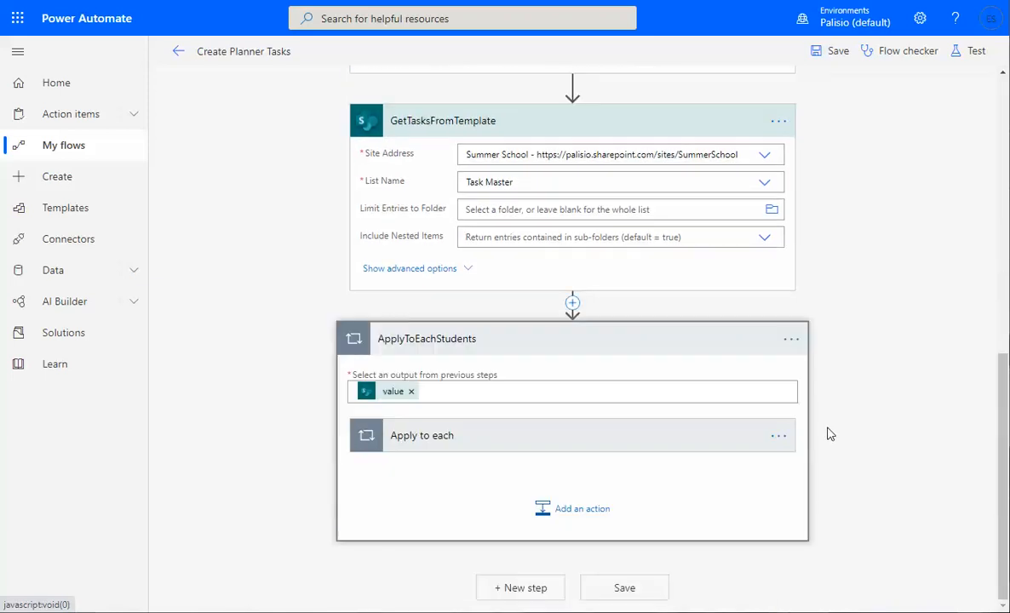
pyautogui.click(418, 439)
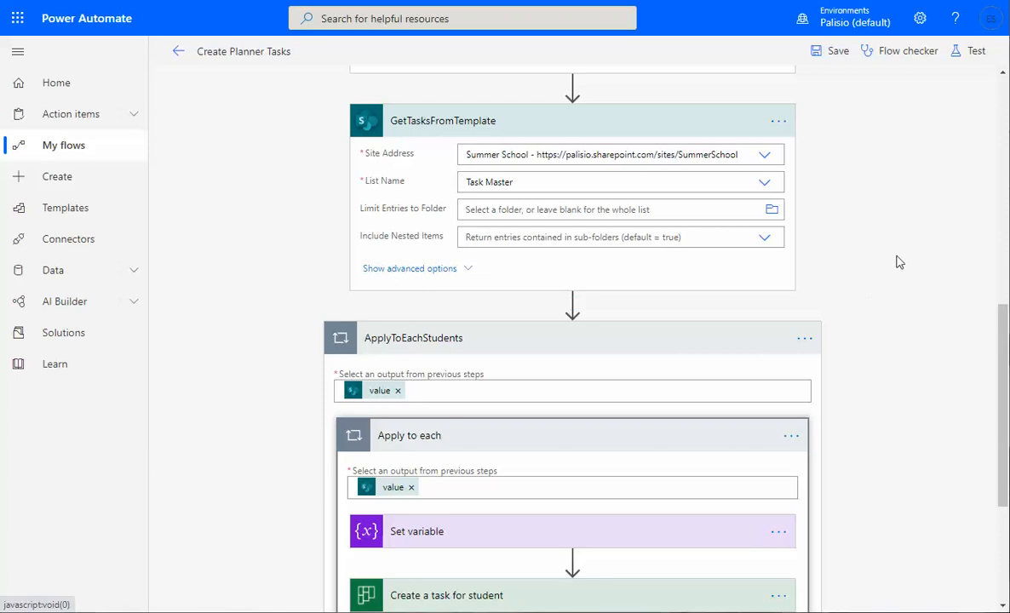
pyautogui.scroll(-2, 896, 264)
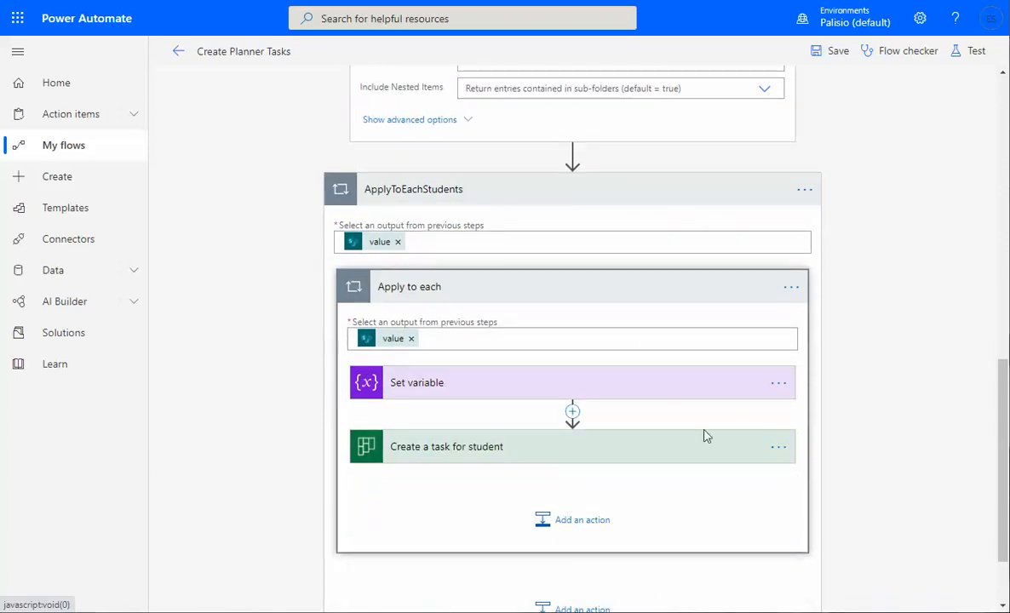
pyautogui.click(427, 454)
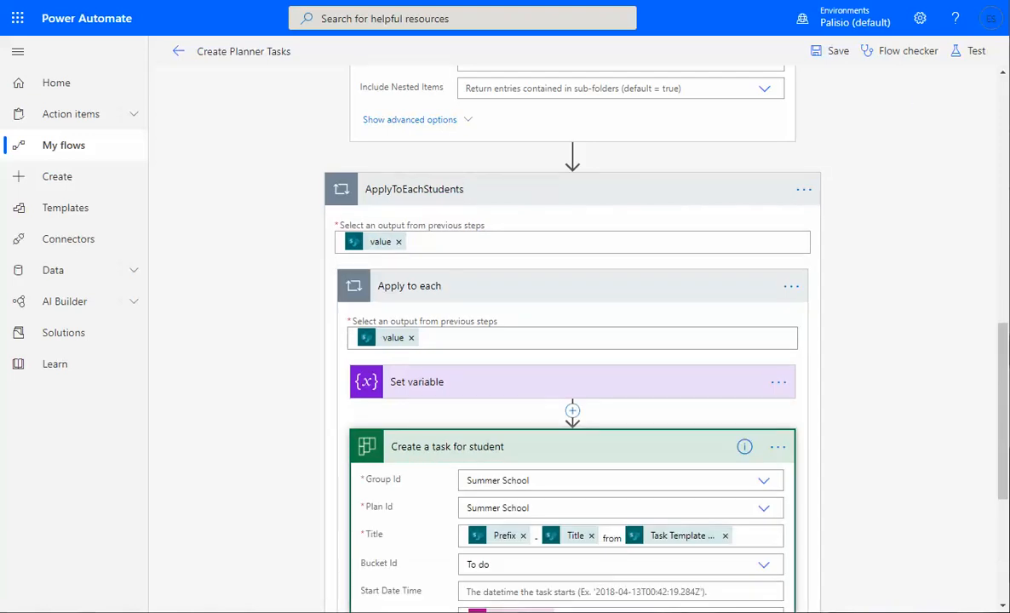
pyautogui.scroll(-3, 941, 369)
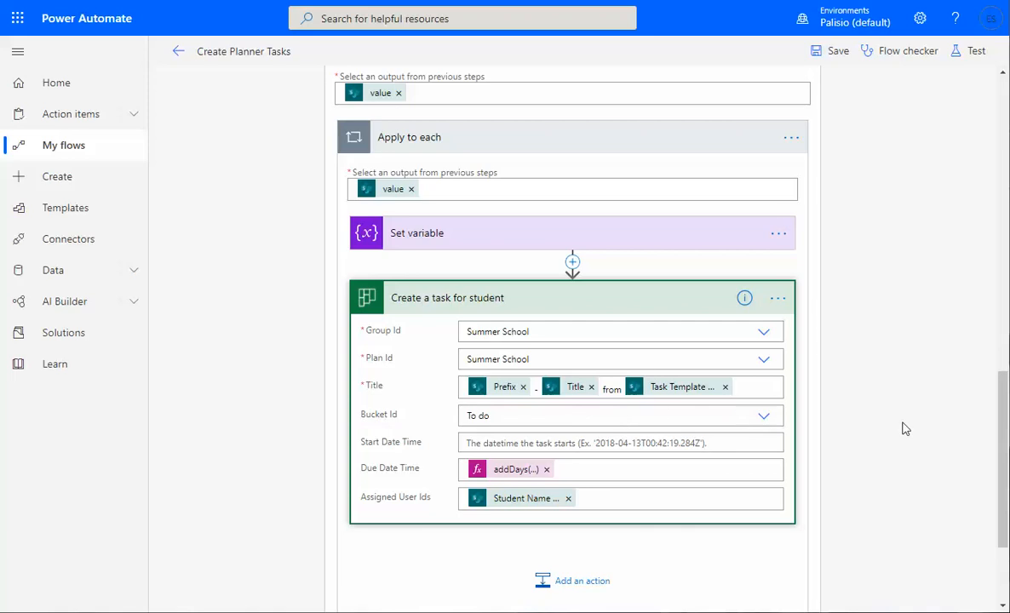
# Keep the Bucket Id as To do and save the Create Planner Tasks flow.
pyautogui.click(771, 419)
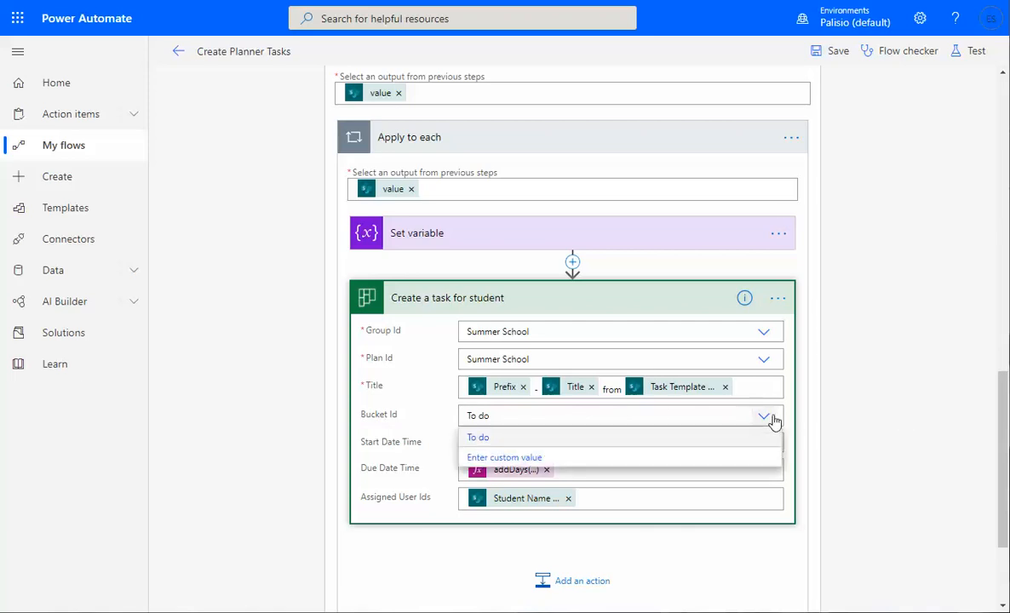
pyautogui.click(773, 419)
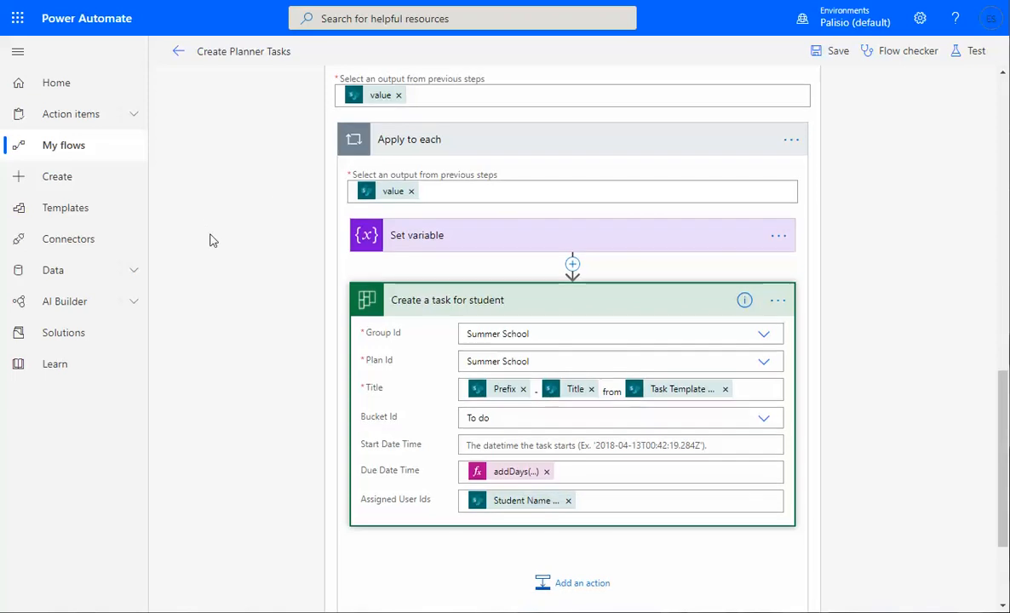
pyautogui.scroll(2, 420, 266)
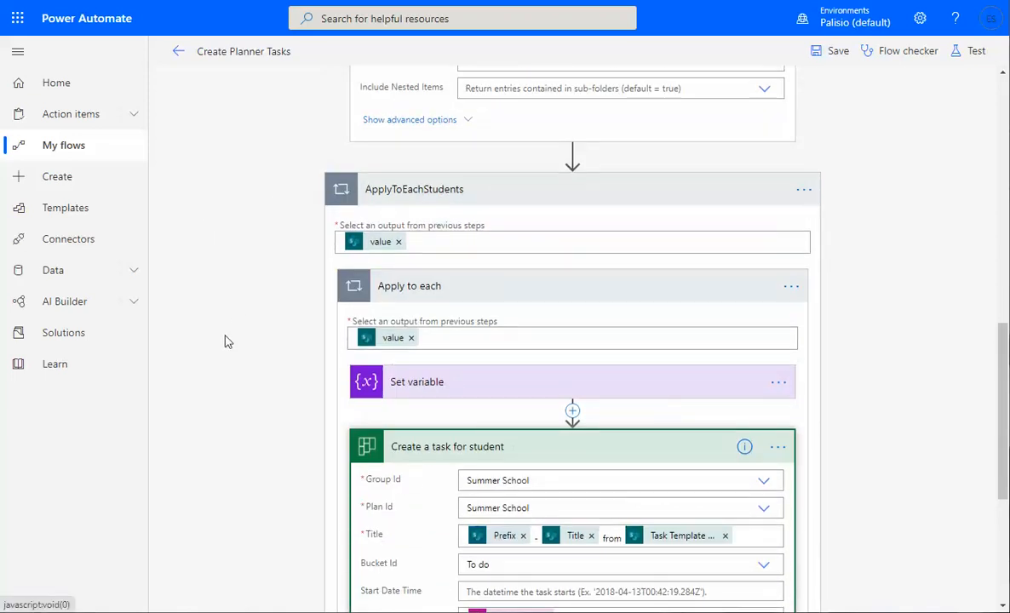
pyautogui.scroll(-3, 226, 340)
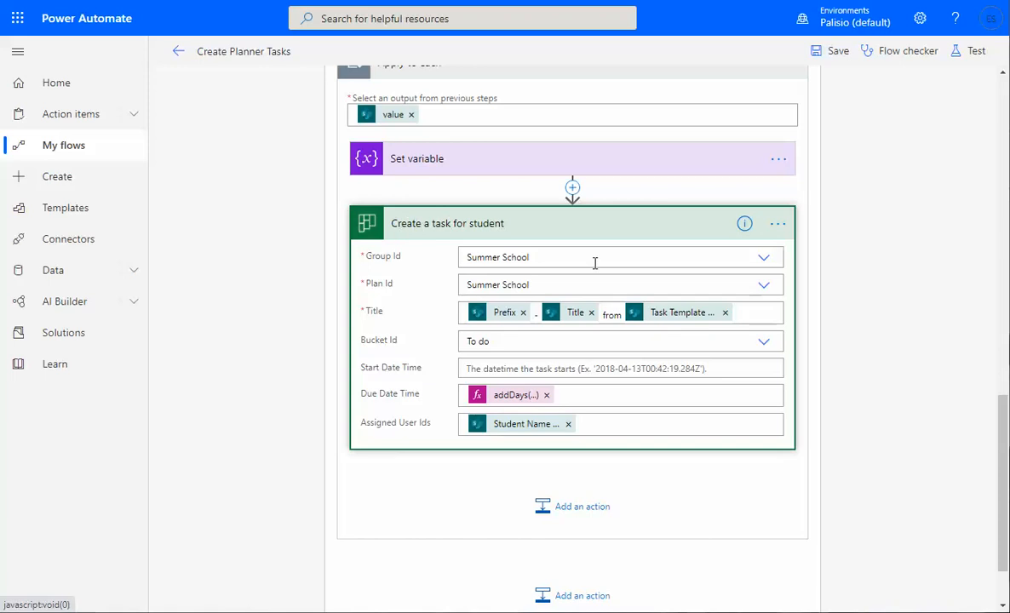
pyautogui.scroll(-1, 767, 298)
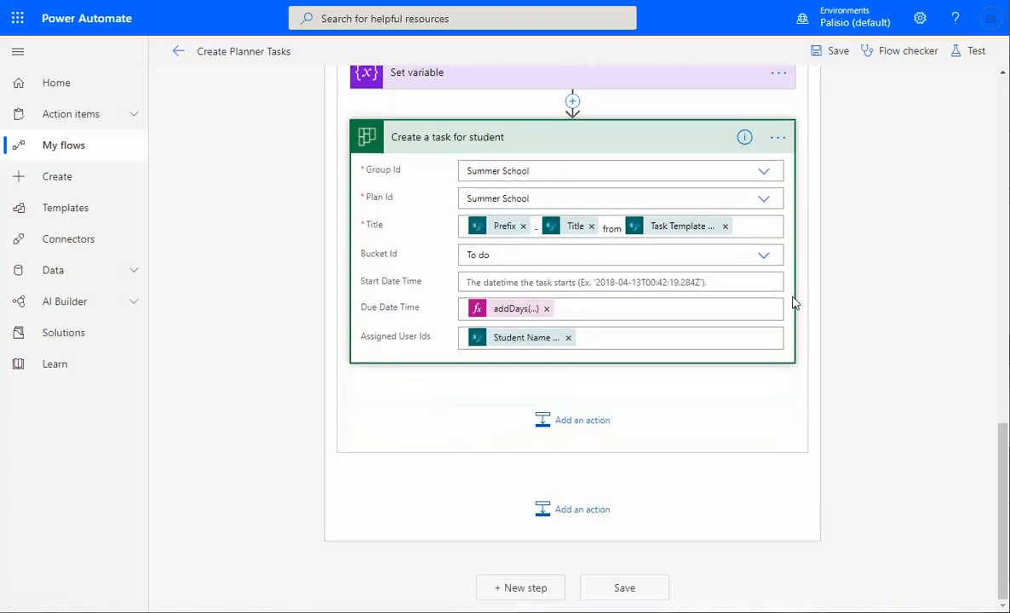
pyautogui.click(625, 592)
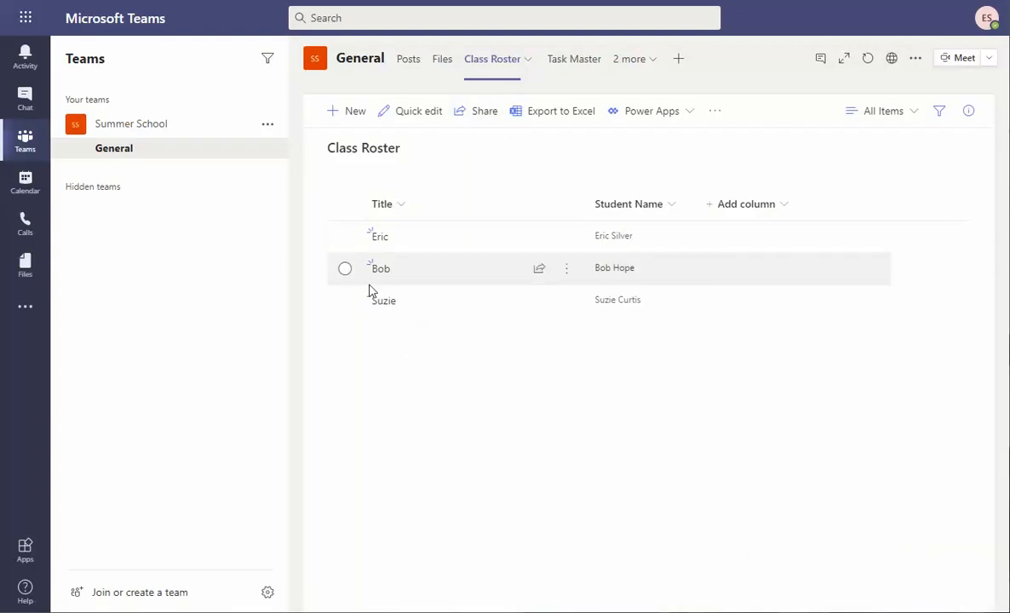
# Delete the third student from Class Roster, leaving two, then switch to the Task Master list.
pyautogui.click(345, 303)
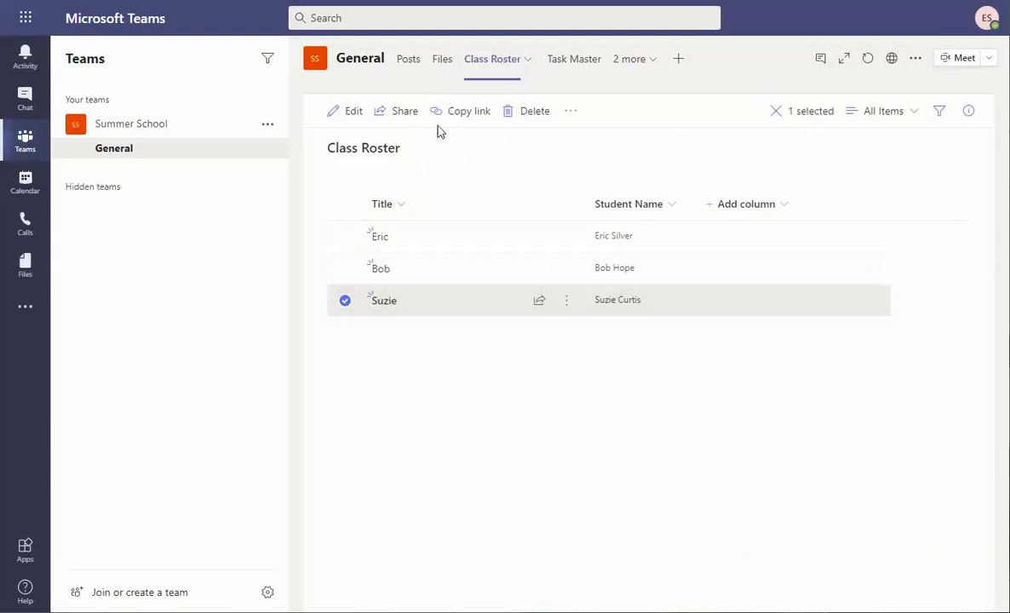
pyautogui.click(537, 112)
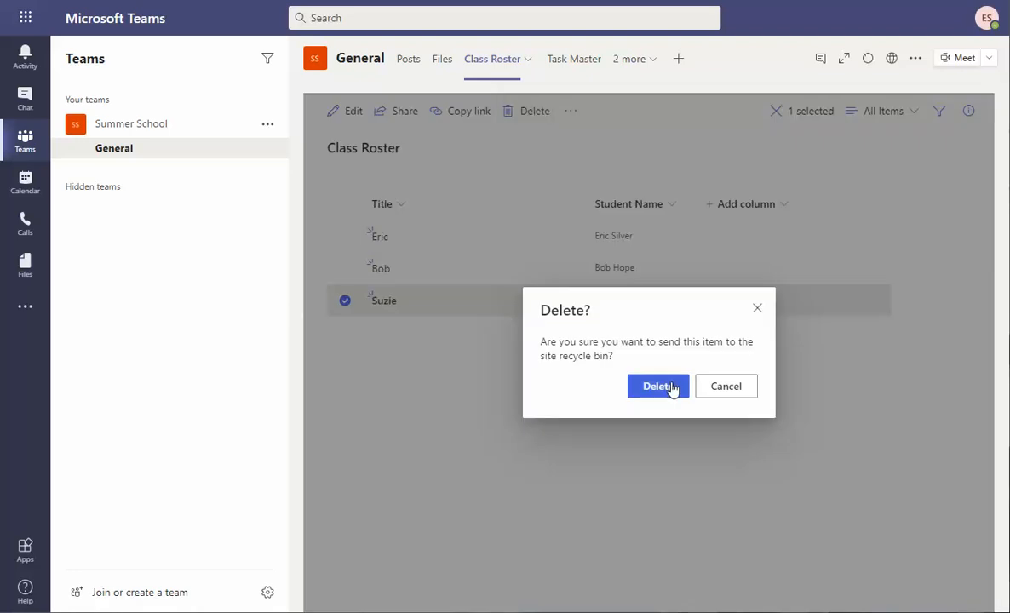
pyautogui.click(672, 389)
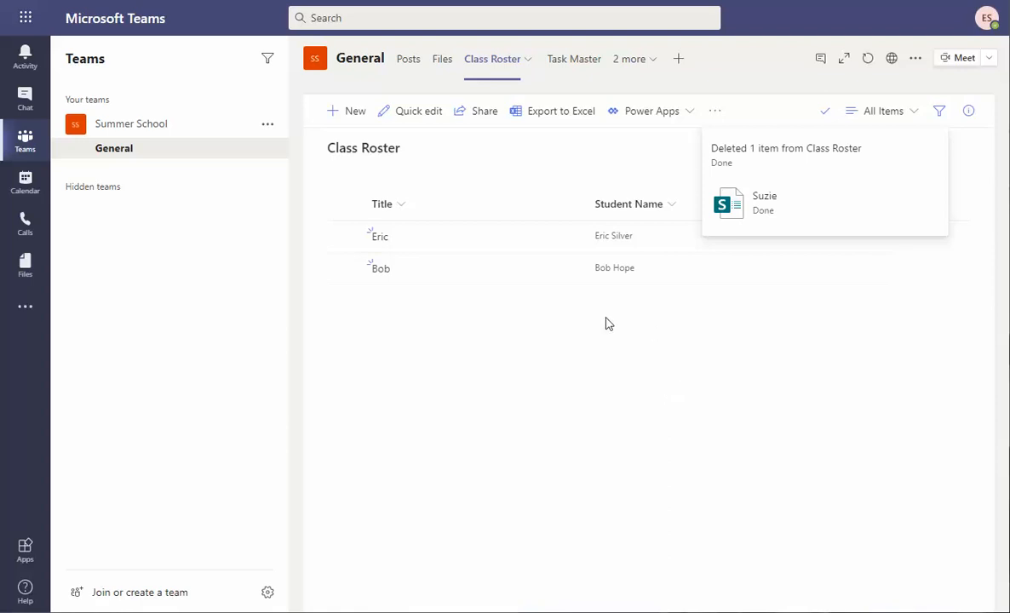
pyautogui.click(576, 59)
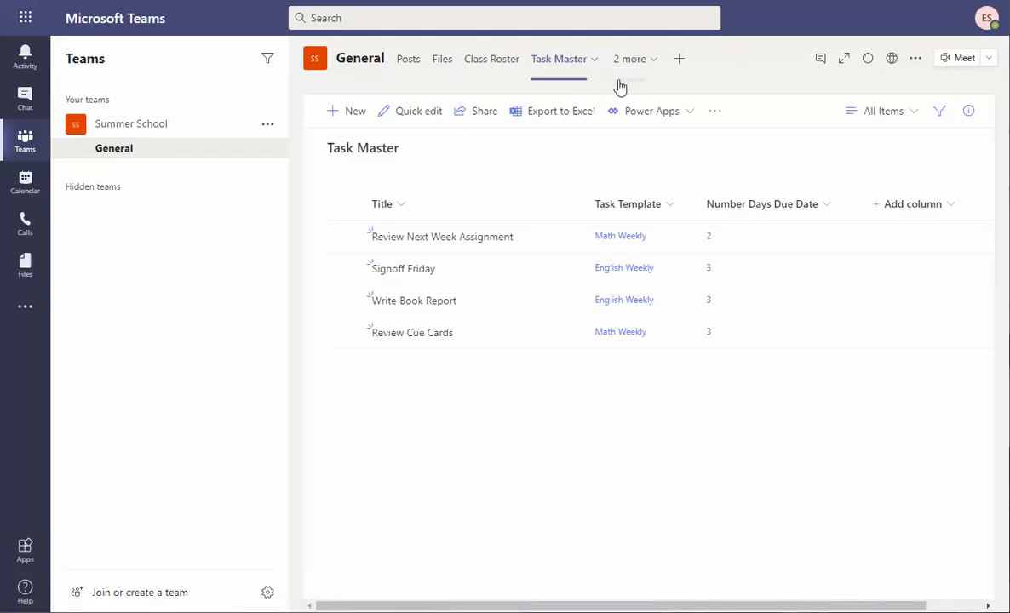
# Switch to the Task Template list and briefly view the English Weekly template's details.
pyautogui.click(635, 73)
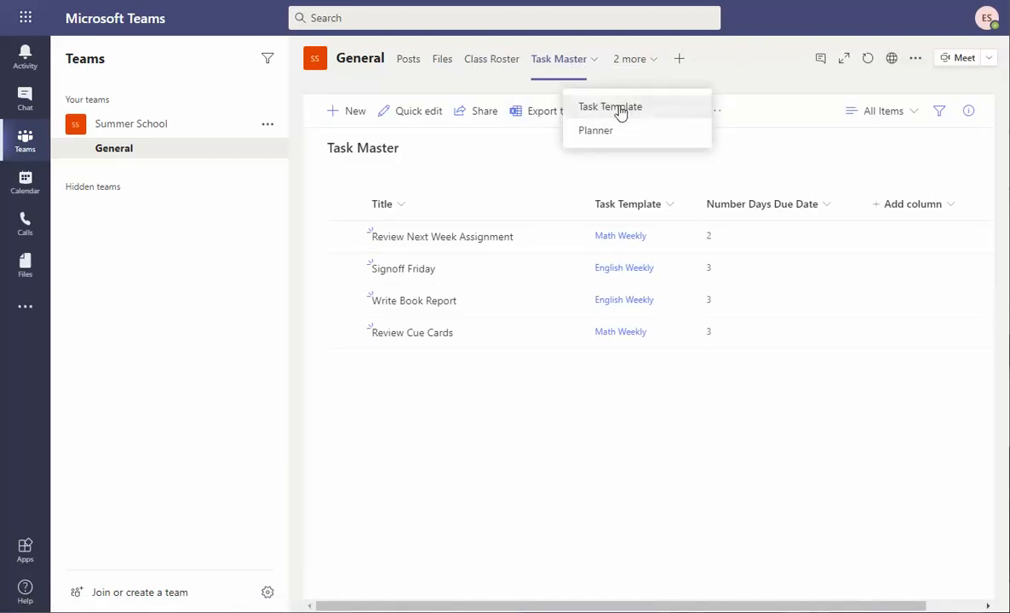
pyautogui.click(619, 108)
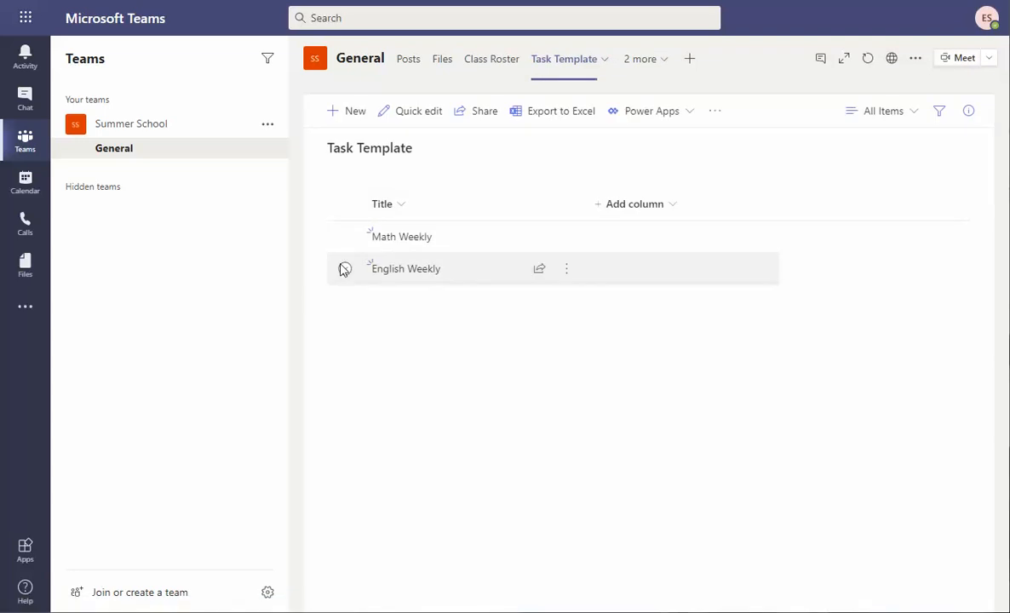
pyautogui.click(344, 271)
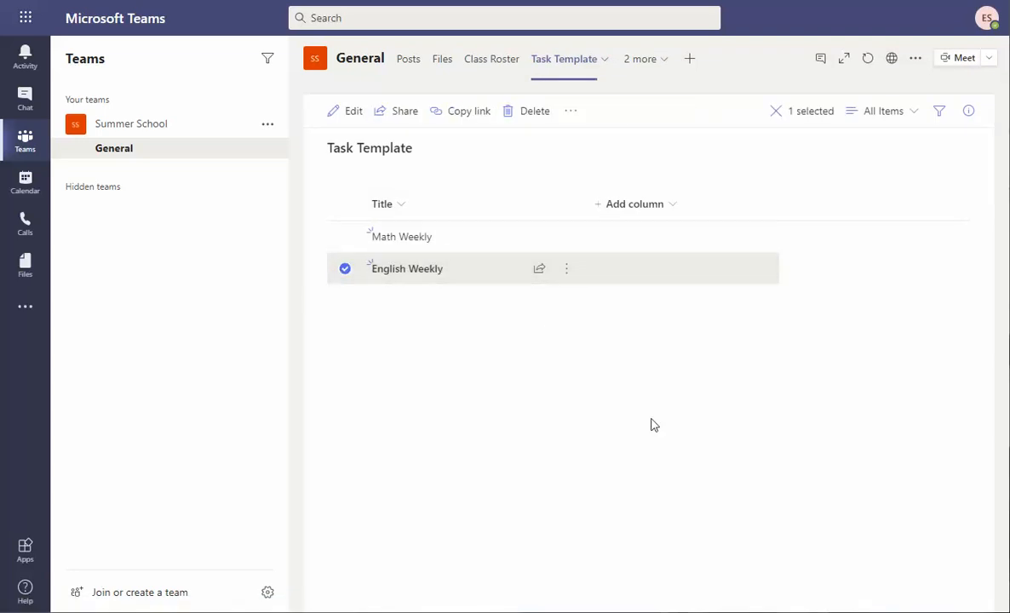
pyautogui.click(570, 120)
pyautogui.click(853, 203)
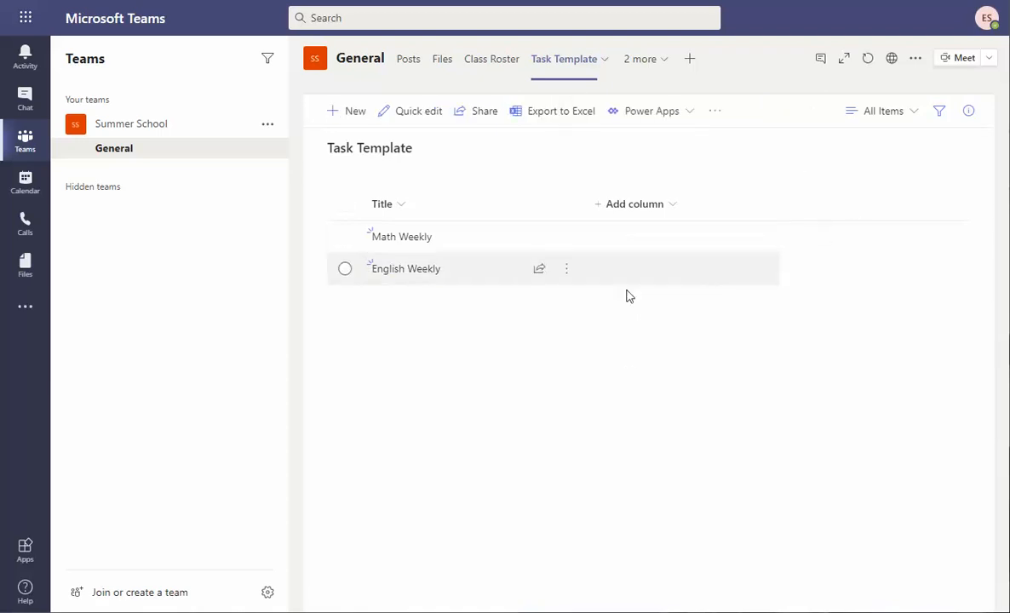
pyautogui.click(430, 272)
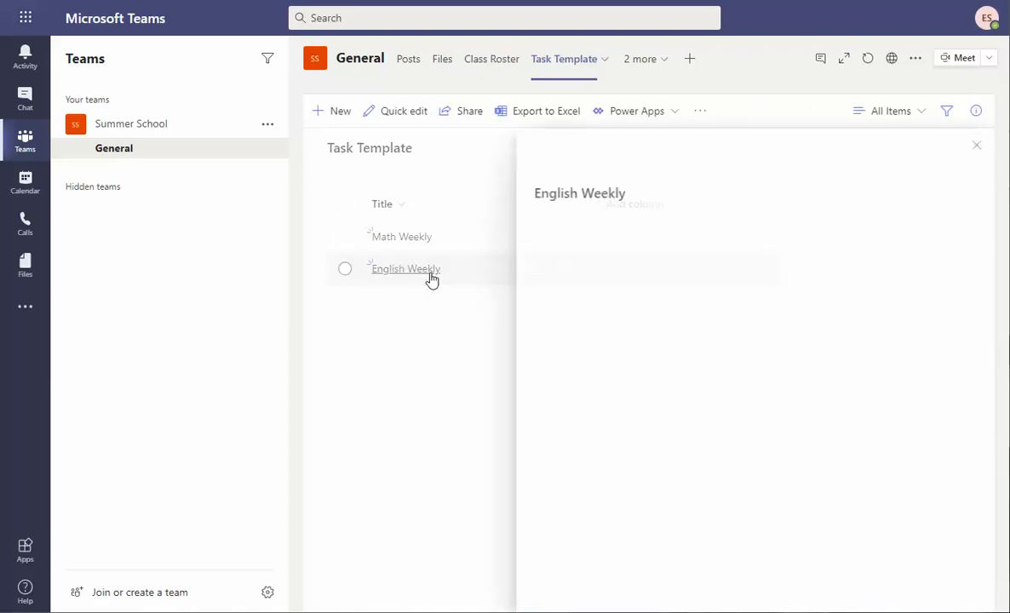
pyautogui.click(386, 404)
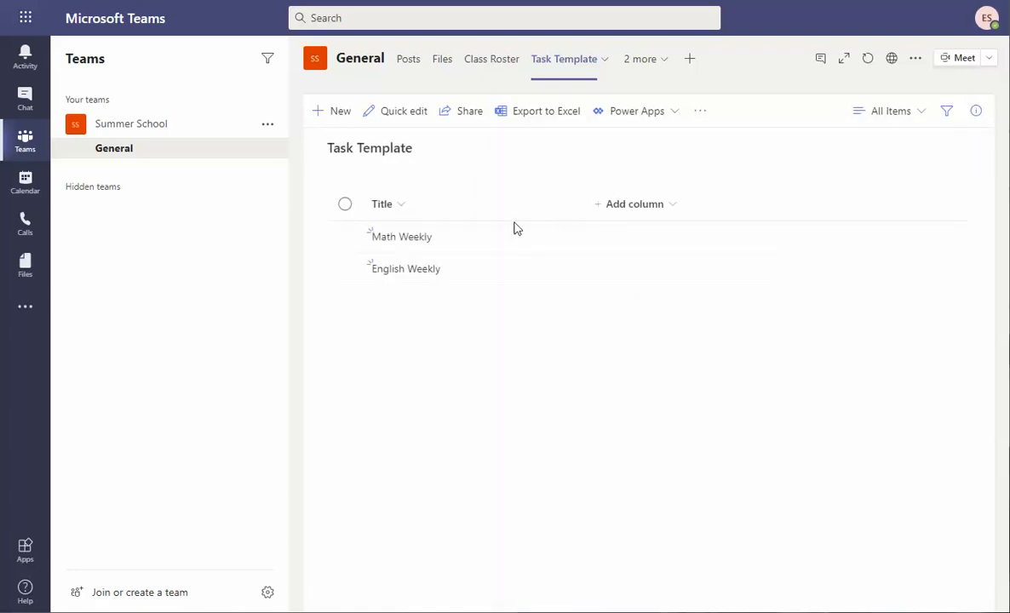
# From SharePoint, run Create Planner Tasks on the English Weekly template with prefix 'Week2'.
pyautogui.click(700, 113)
pyautogui.click(726, 136)
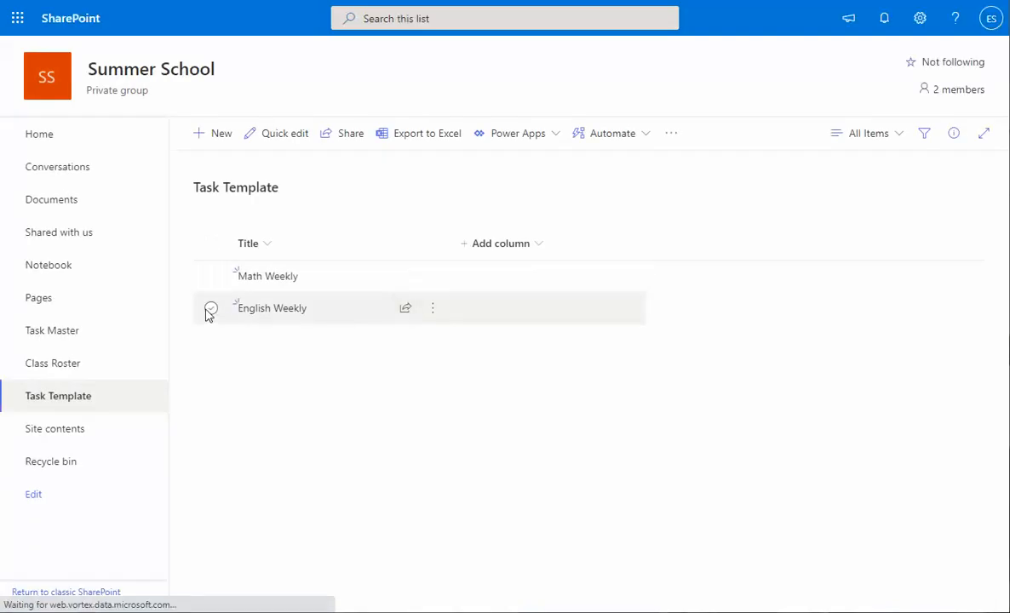
pyautogui.click(209, 310)
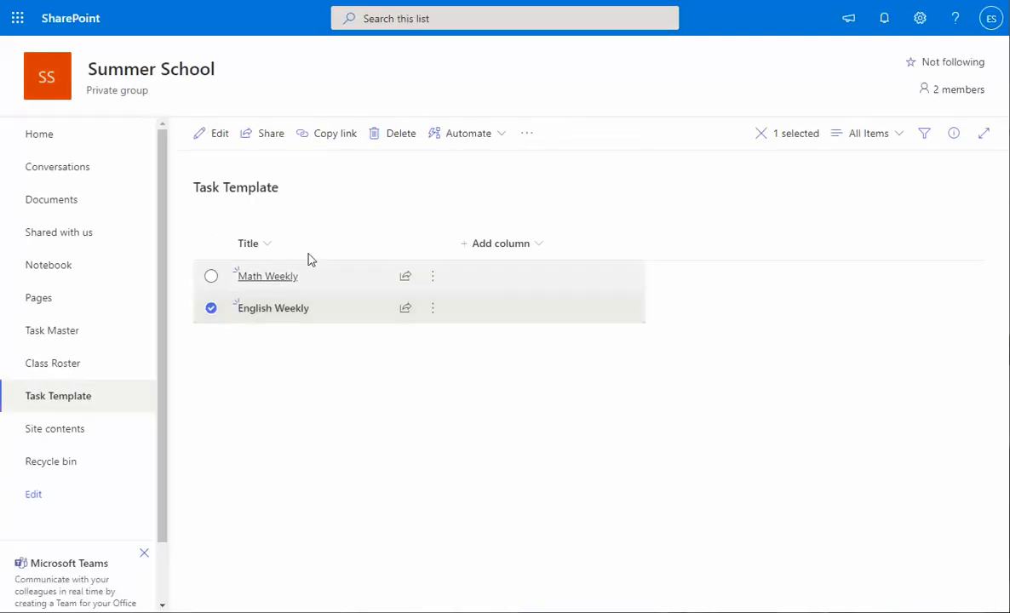
pyautogui.click(488, 139)
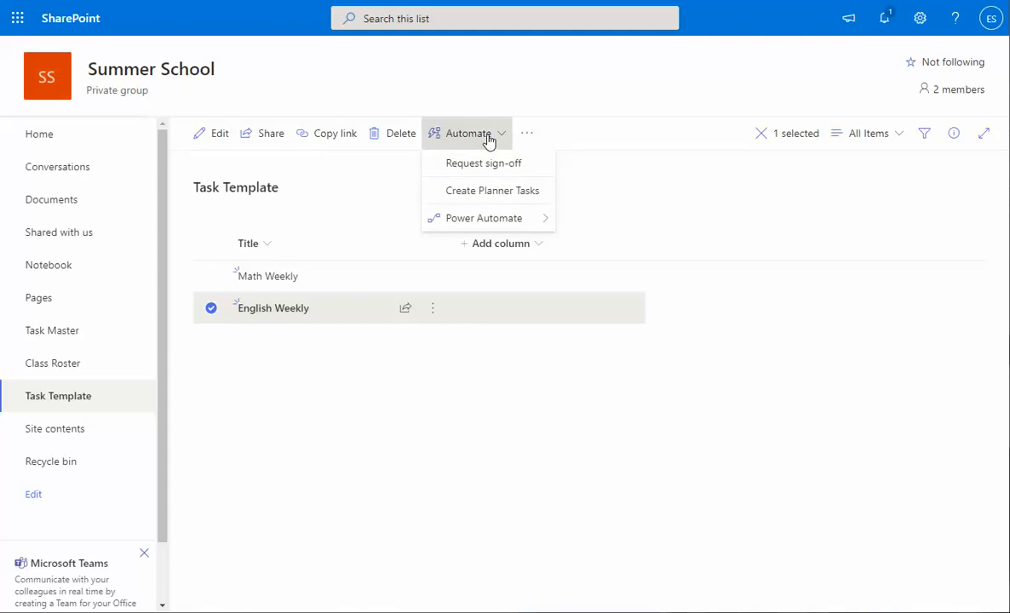
pyautogui.click(503, 194)
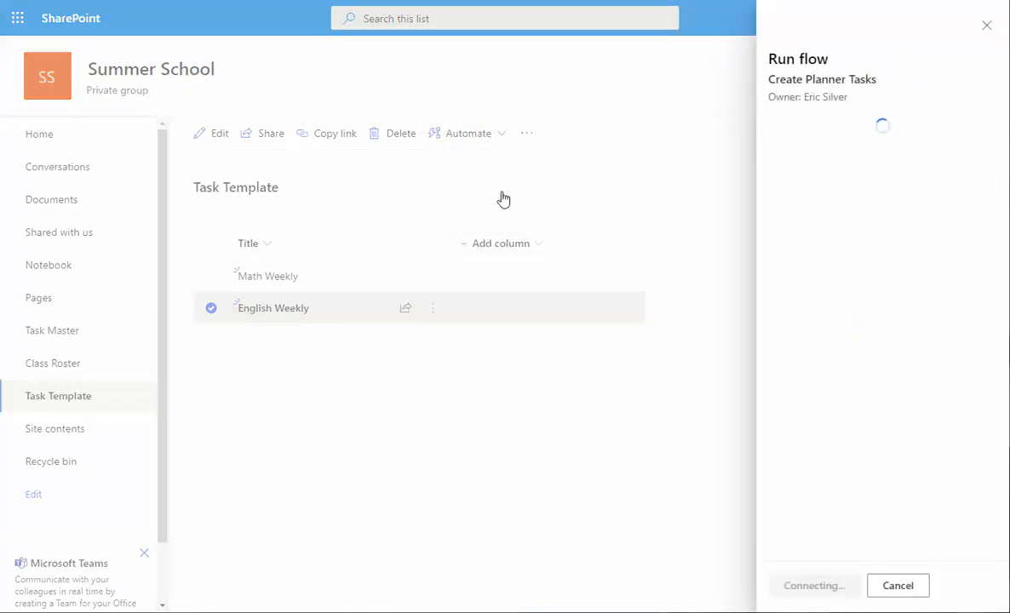
pyautogui.write('W')
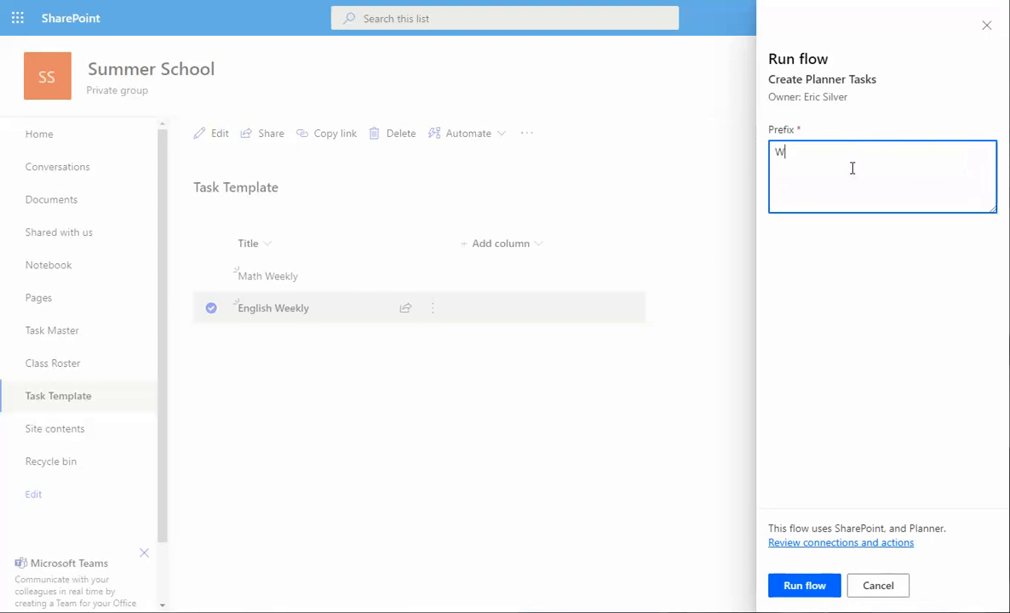
pyautogui.write('eek2')
pyautogui.click(798, 586)
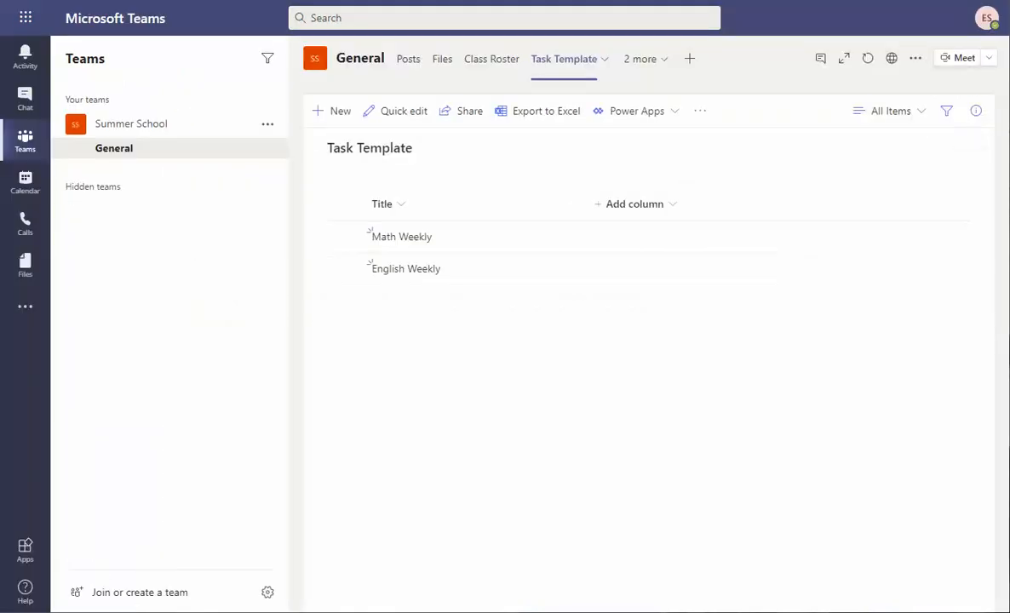
# Back in Teams, switch to the Planner tab to see the Week2 tasks in To do.
pyautogui.click(677, 115)
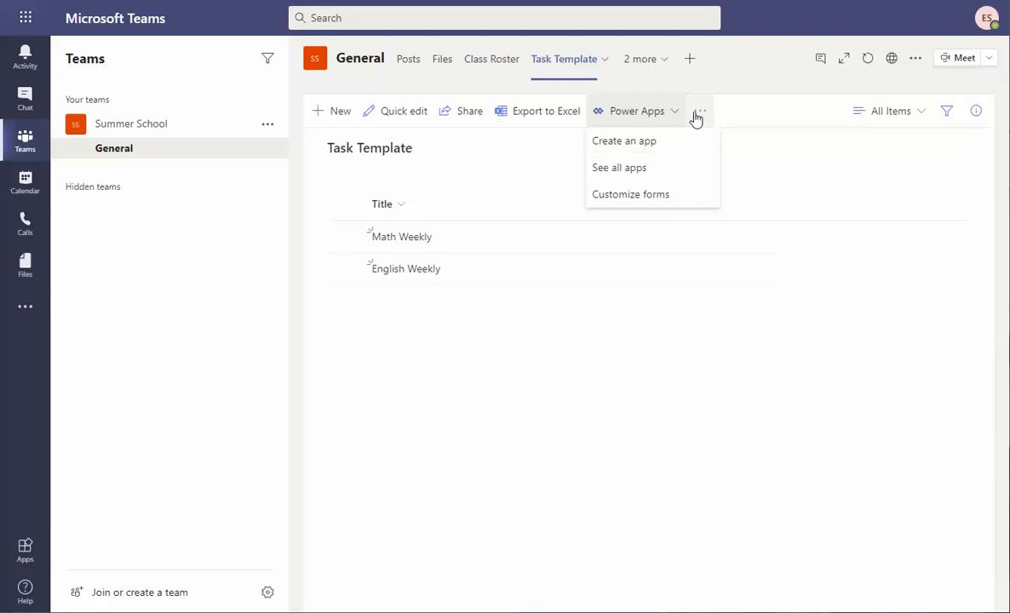
pyautogui.click(698, 114)
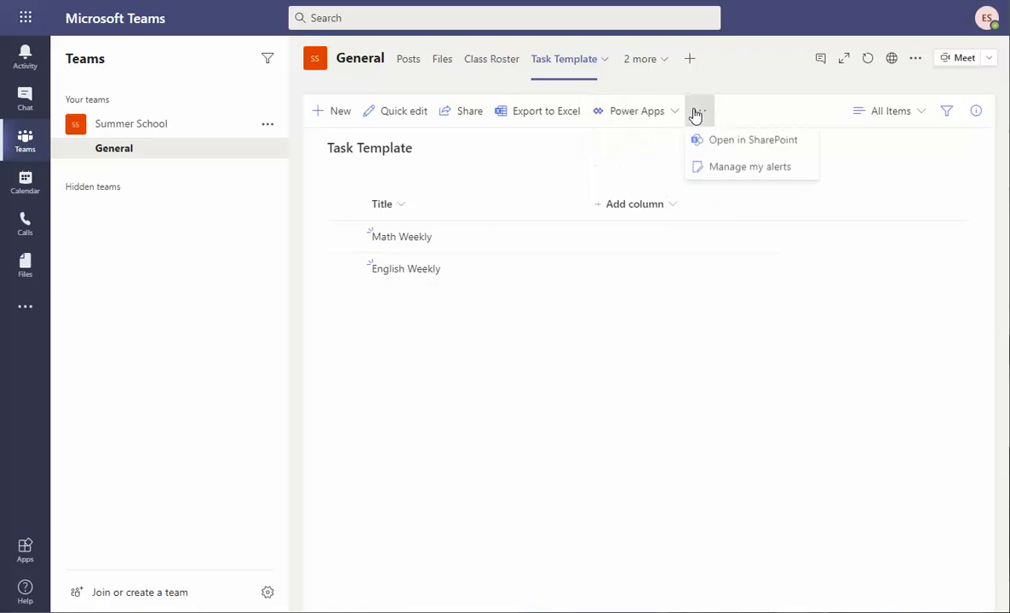
pyautogui.click(543, 324)
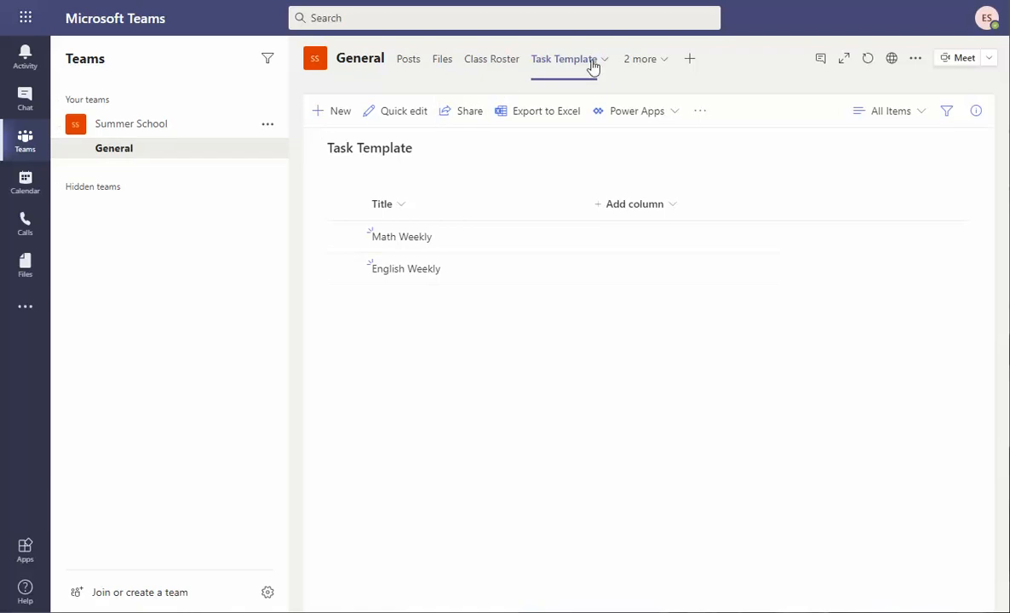
pyautogui.click(661, 60)
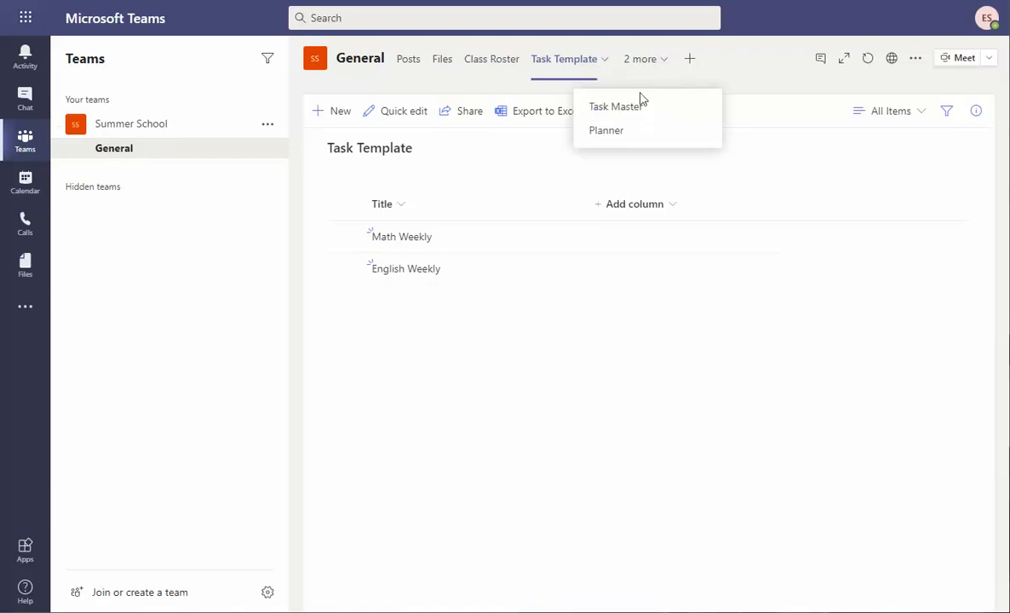
pyautogui.click(607, 131)
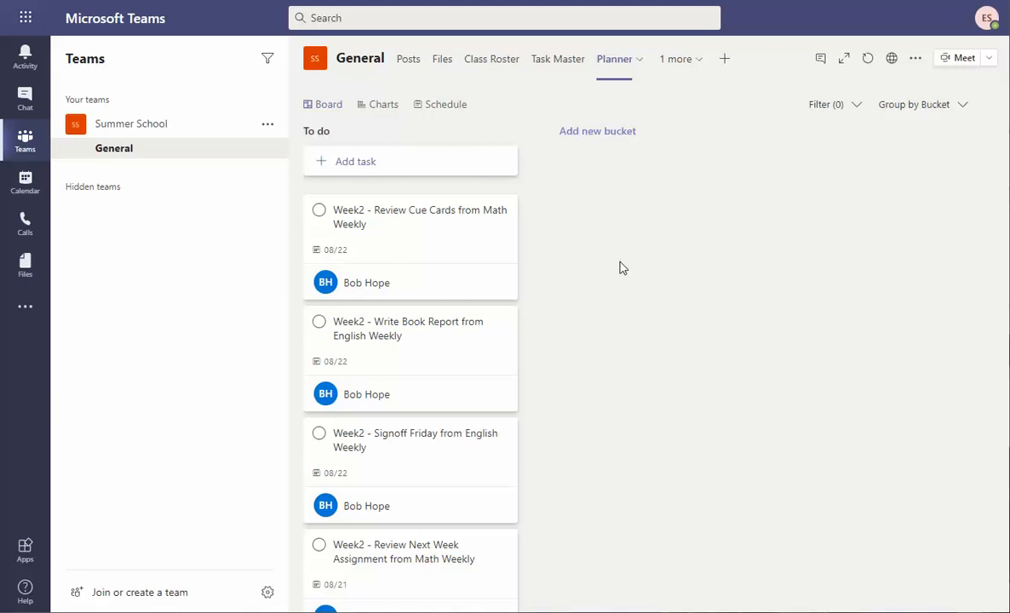
# Search Teams for the user's e-mail address, correcting a typo in it.
pyautogui.click(464, 21)
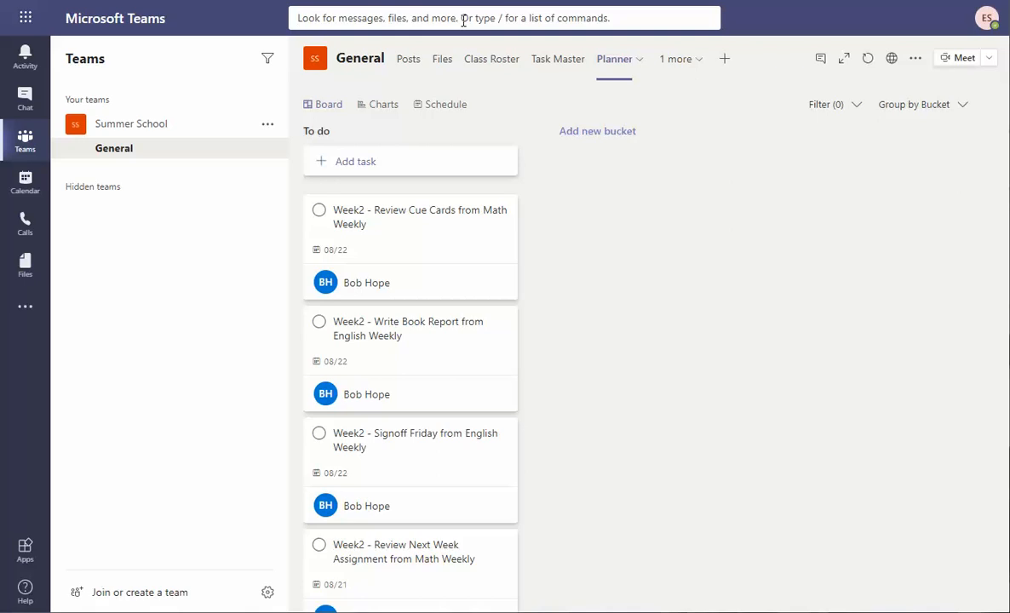
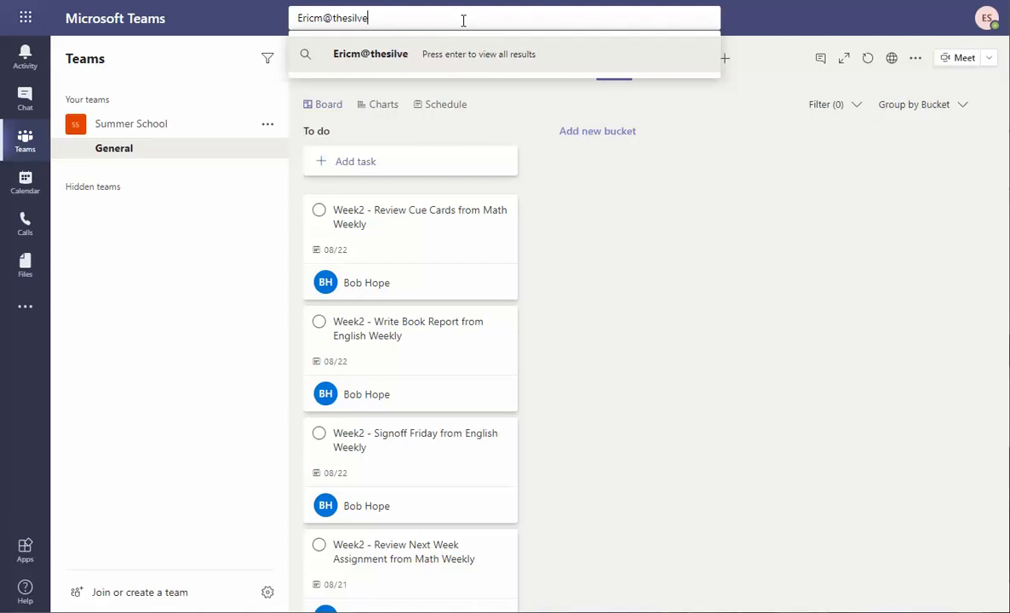